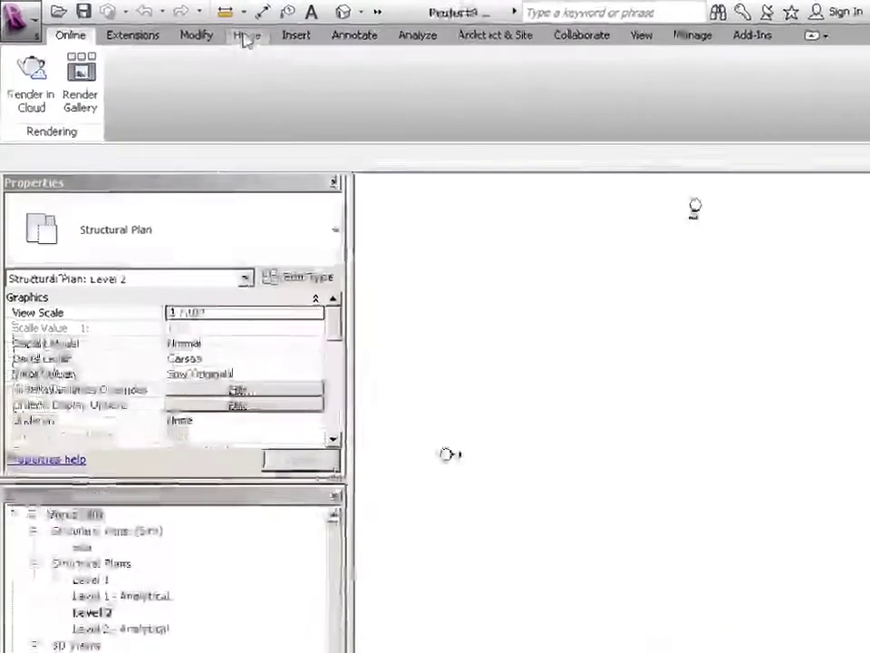
# Step: Draw a rectangle of structural walls, about 6800 by 11800, on the Level 2 plan
pyautogui.click(205, 29)
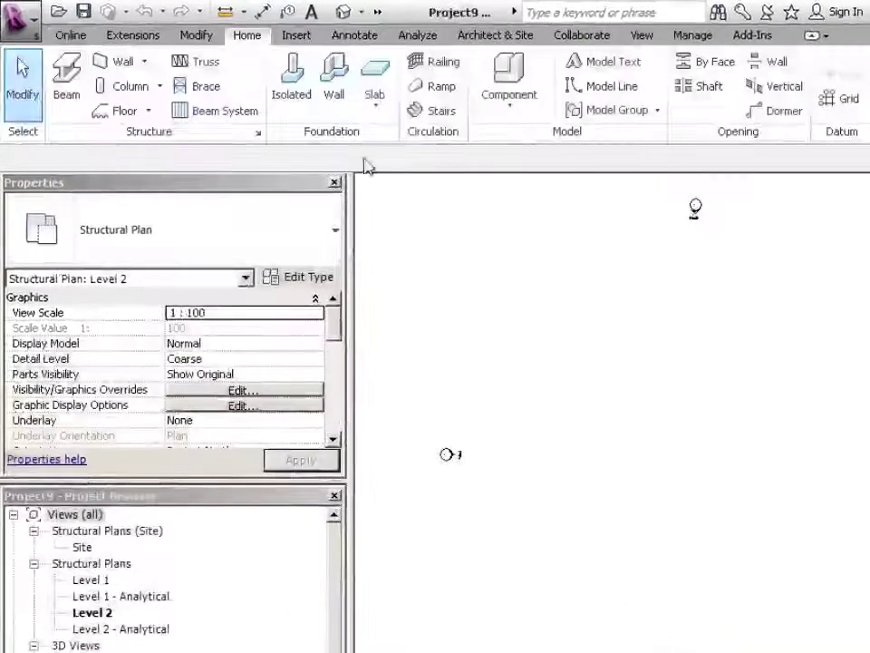
pyautogui.click(122, 68)
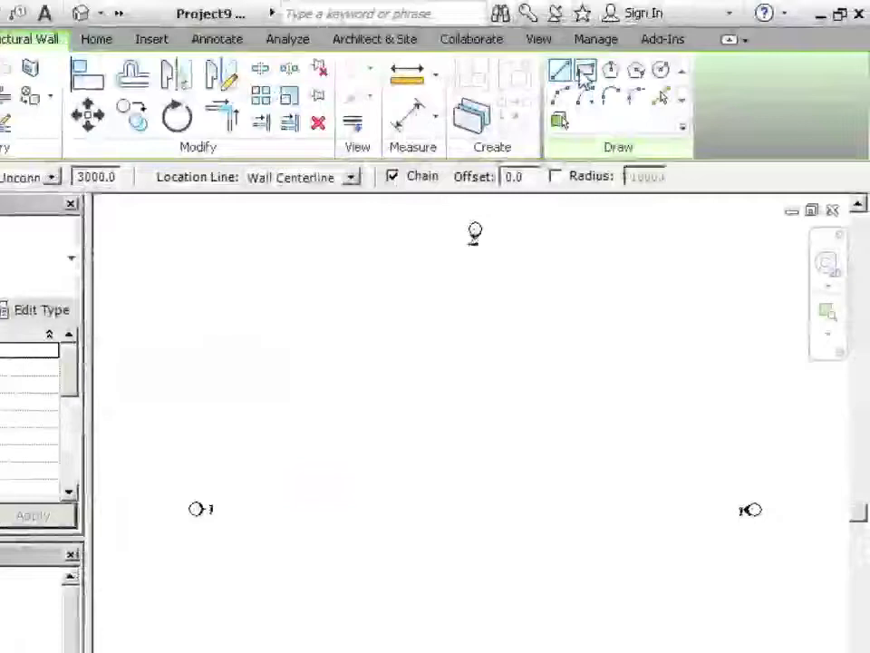
pyautogui.click(584, 71)
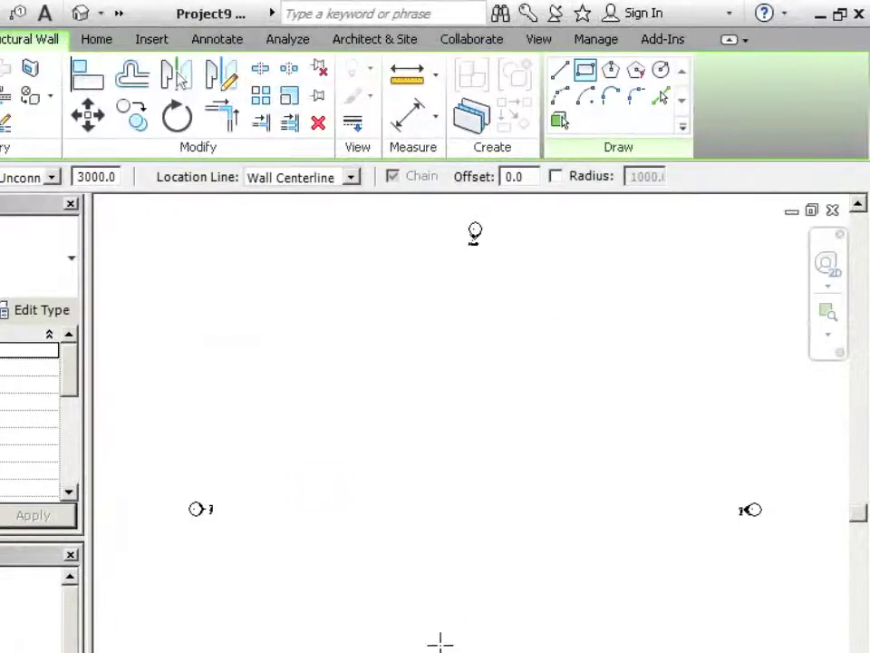
pyautogui.click(429, 592)
pyautogui.click(508, 459)
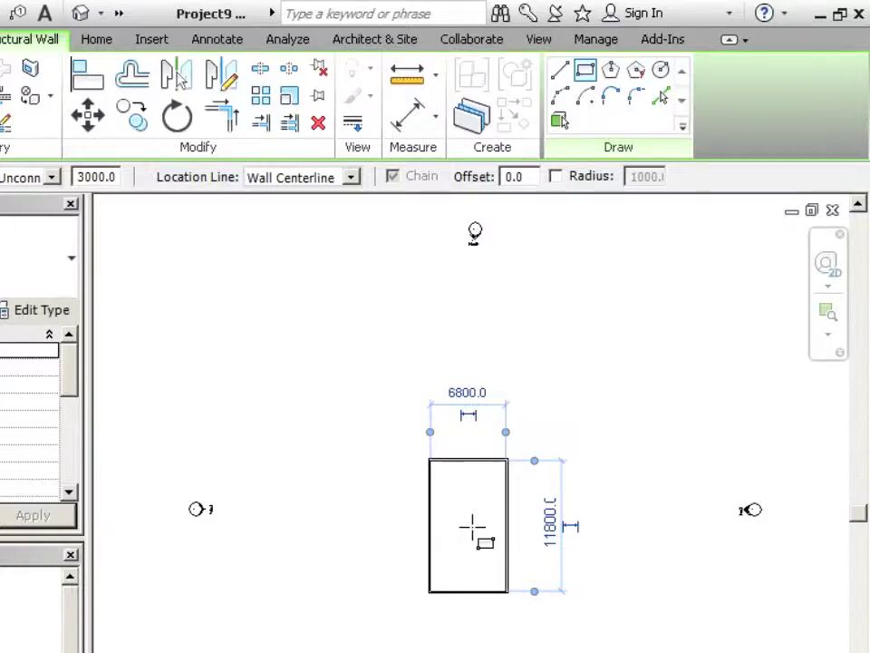
pyautogui.press('Escape')
pyautogui.press('Escape')
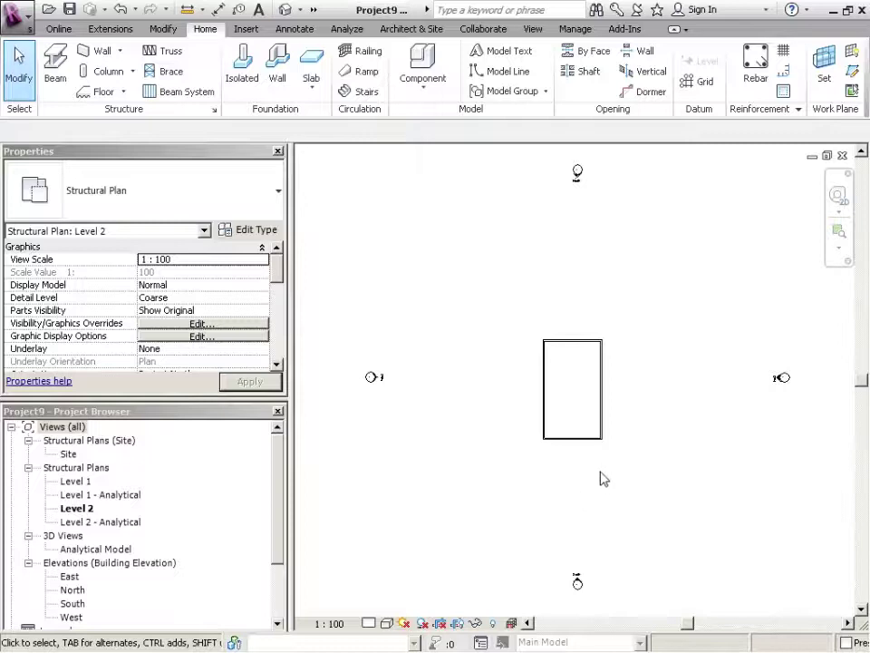
# Step: Zoom in and out around the plan, ending close on the bottom-left wall corner
pyautogui.scroll(2, 595, 476)
pyautogui.scroll(1, 595, 476)
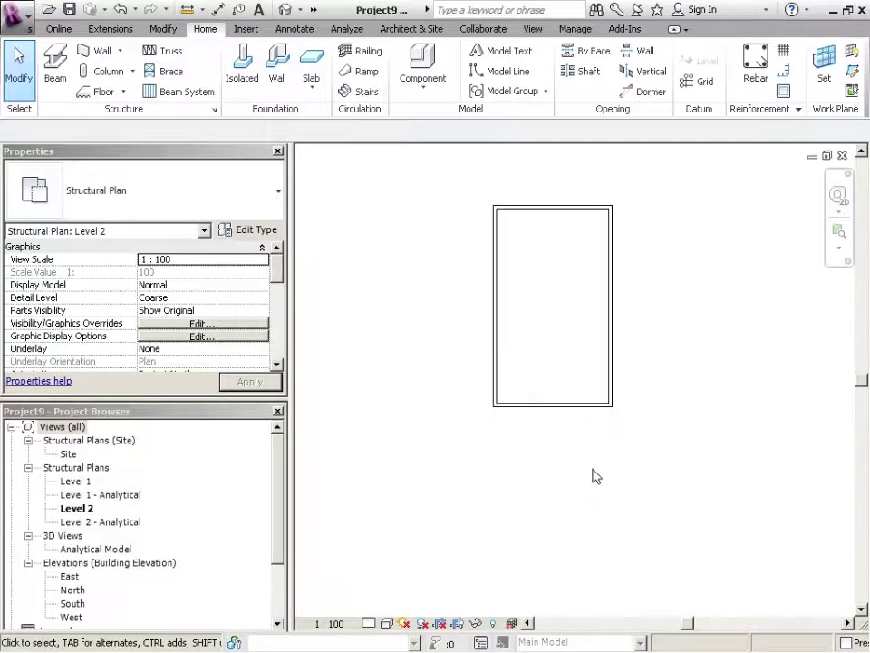
pyautogui.scroll(1, 599, 454)
pyautogui.scroll(-2, 600, 435)
pyautogui.scroll(-2, 600, 435)
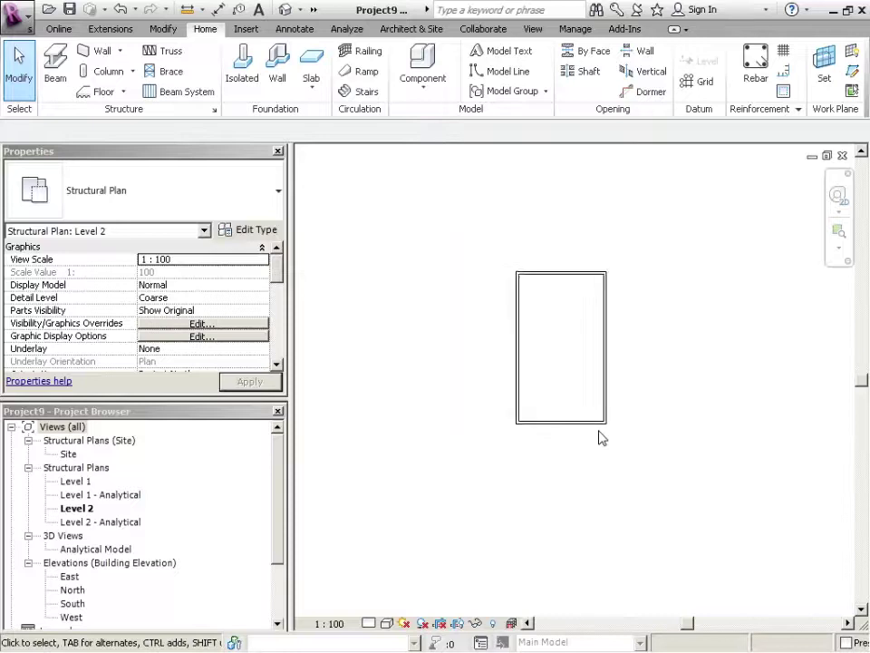
pyautogui.scroll(-1, 600, 435)
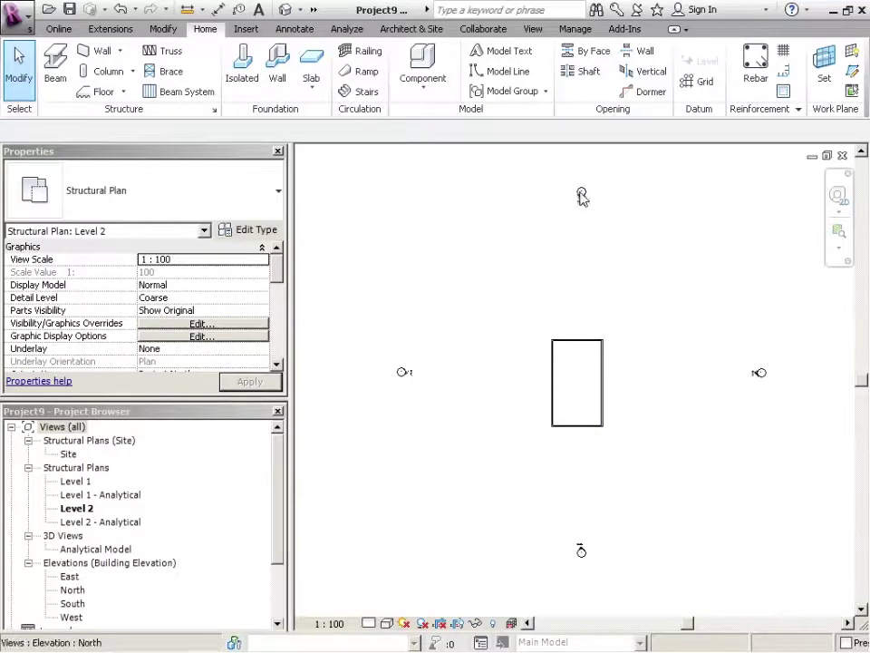
pyautogui.scroll(2, 582, 197)
pyautogui.scroll(2, 582, 197)
pyautogui.scroll(2, 582, 196)
pyautogui.scroll(2, 584, 198)
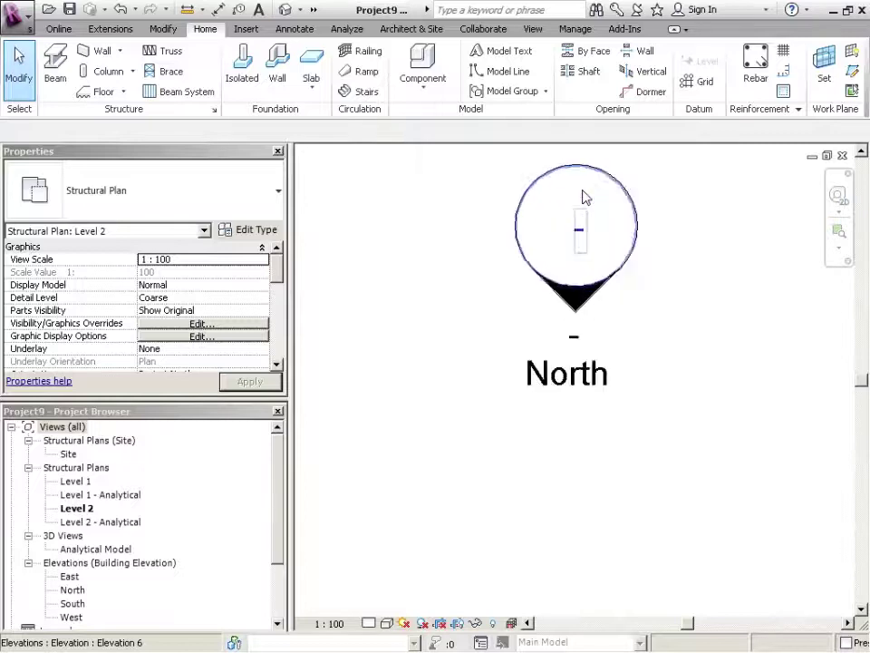
pyautogui.scroll(2, 583, 196)
pyautogui.scroll(2, 584, 197)
pyautogui.scroll(-2, 598, 208)
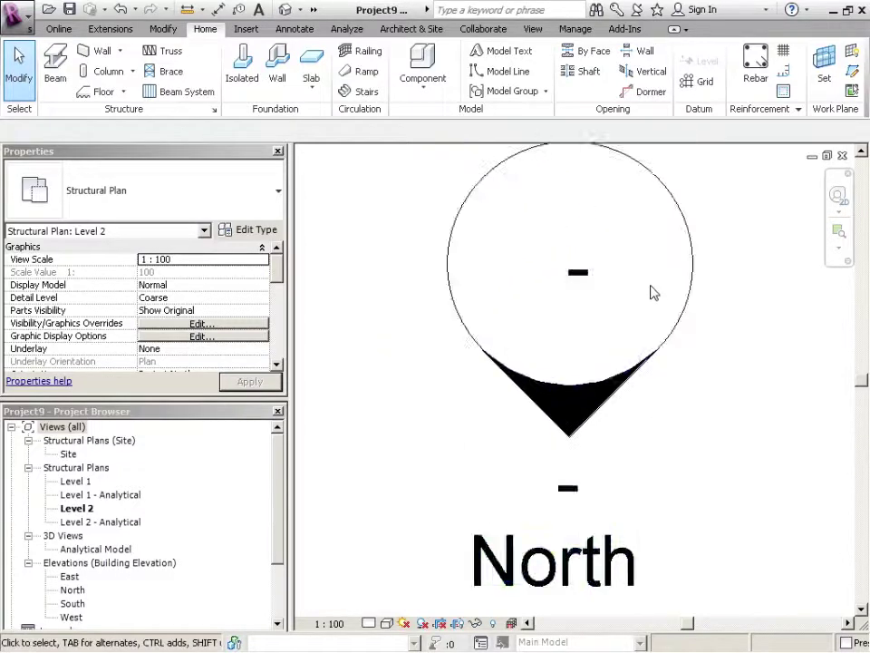
pyautogui.scroll(-3, 642, 272)
pyautogui.scroll(-3, 603, 283)
pyautogui.scroll(-2, 472, 316)
pyautogui.scroll(-2, 472, 316)
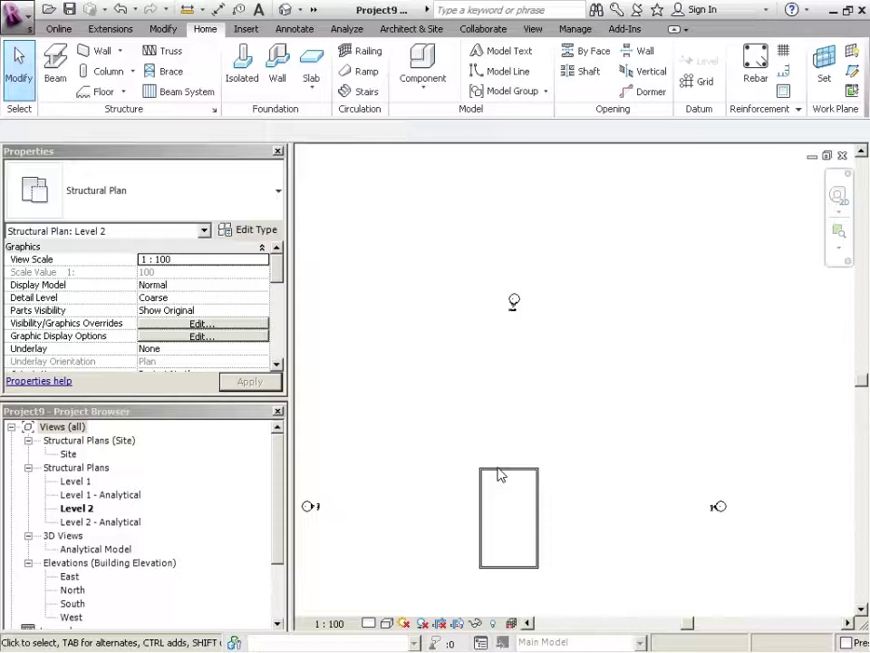
pyautogui.scroll(3, 517, 585)
pyautogui.scroll(2, 429, 577)
pyautogui.scroll(2, 431, 562)
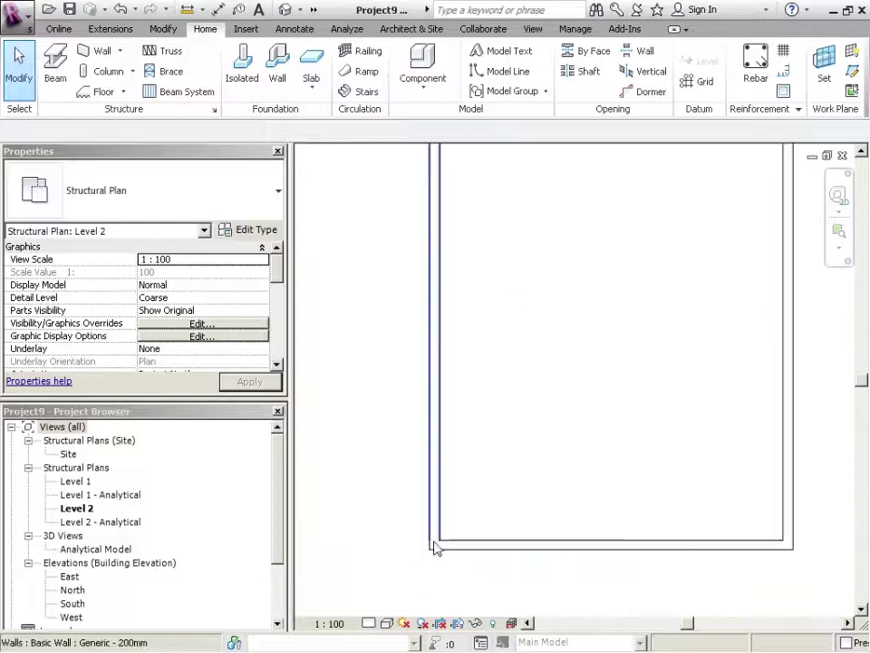
pyautogui.scroll(1, 435, 548)
pyautogui.scroll(2, 436, 557)
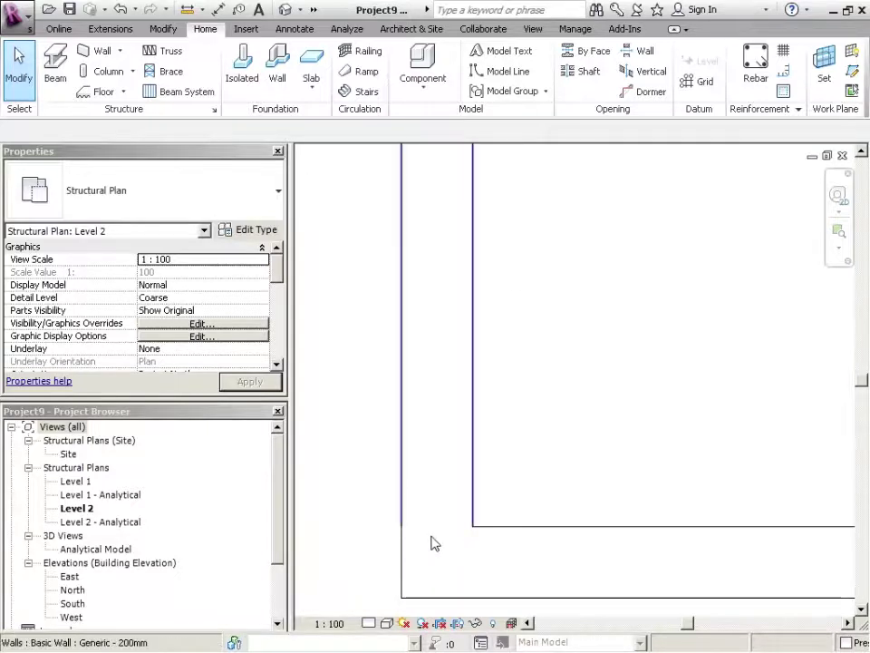
pyautogui.scroll(-3, 453, 539)
pyautogui.scroll(-5, 458, 520)
pyautogui.scroll(-3, 456, 520)
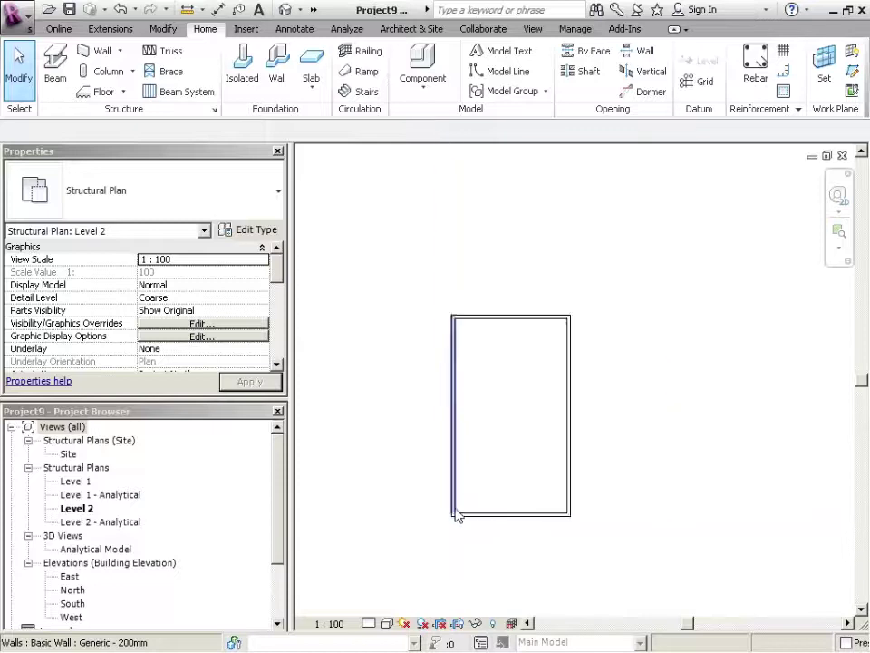
pyautogui.scroll(-2, 459, 514)
pyautogui.scroll(-1, 460, 534)
pyautogui.scroll(1, 464, 580)
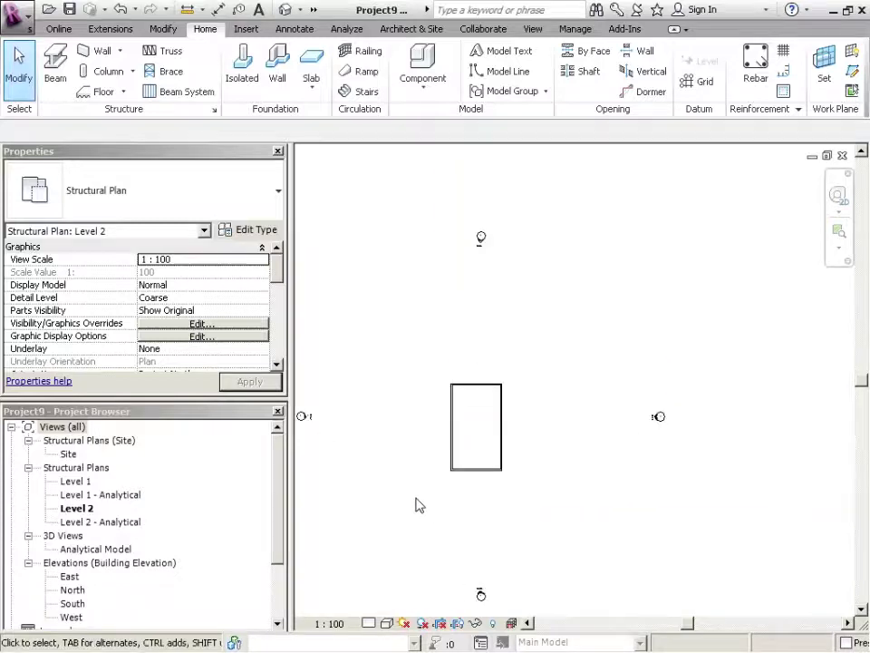
pyautogui.scroll(1, 385, 485)
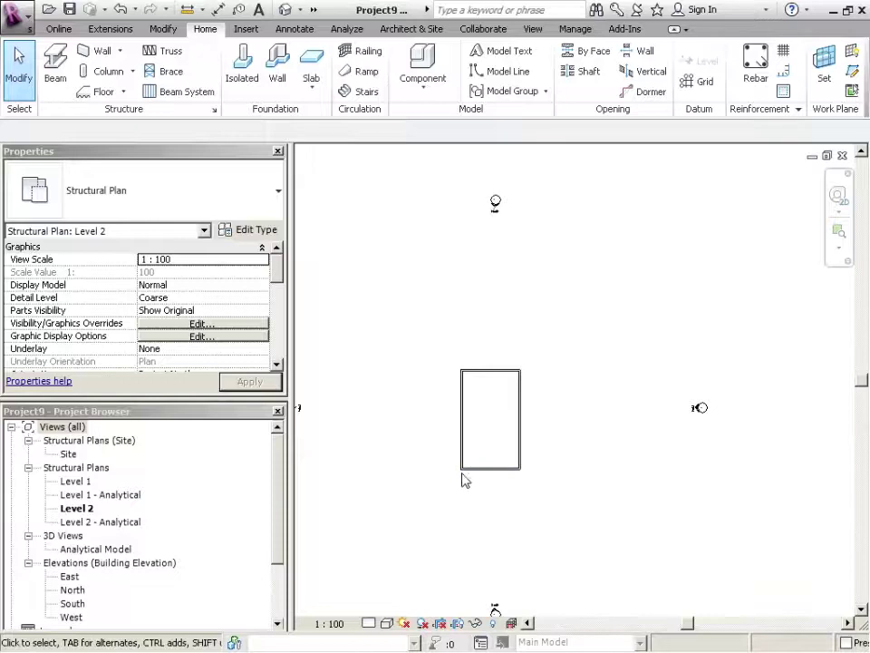
pyautogui.scroll(1, 464, 480)
pyautogui.scroll(2, 463, 466)
pyautogui.scroll(1, 468, 460)
pyautogui.scroll(1, 473, 465)
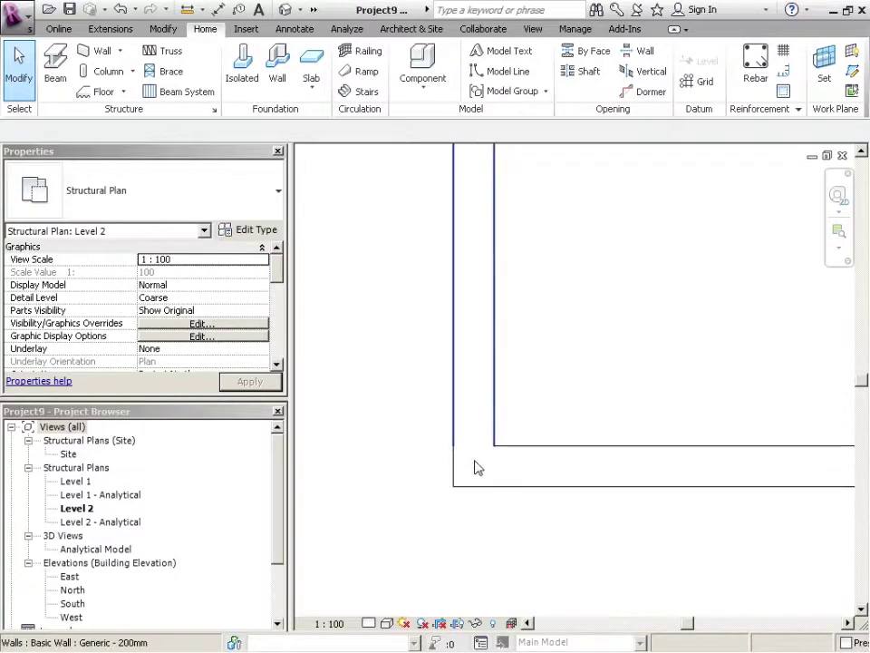
pyautogui.scroll(1, 479, 468)
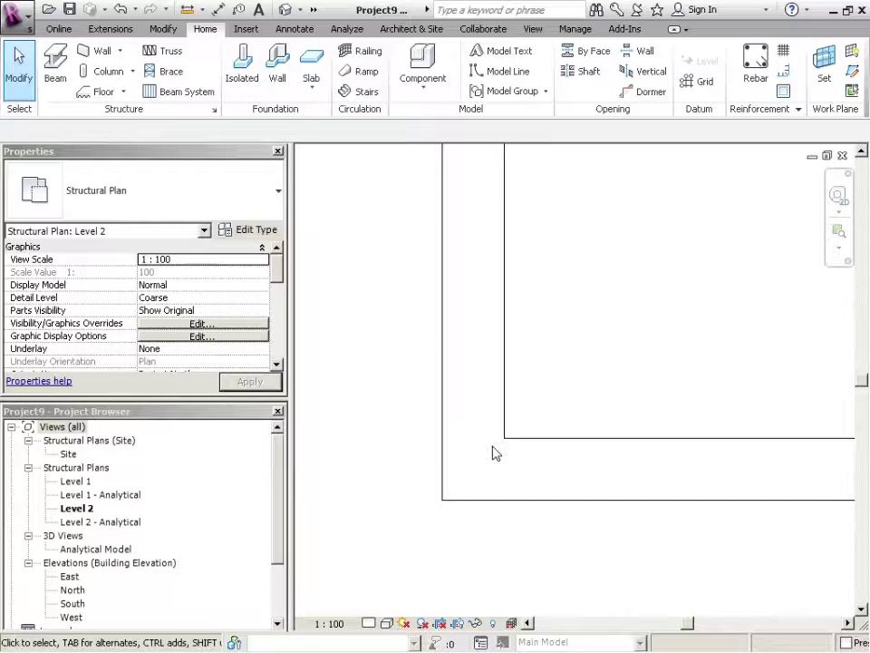
pyautogui.moveTo(503, 457)
pyautogui.mouseDown(button='middle')
pyautogui.moveTo(516, 478)
pyautogui.moveTo(664, 507)
pyautogui.moveTo(751, 375)
pyautogui.moveTo(594, 321)
pyautogui.moveTo(369, 468)
pyautogui.moveTo(495, 534)
pyautogui.mouseUp(button='middle')
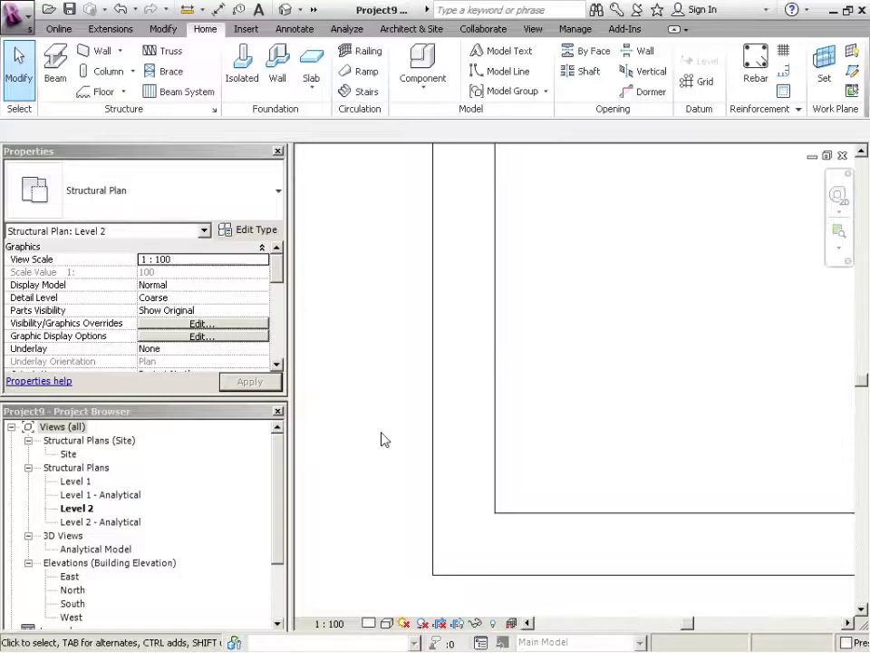
# Step: Fit the whole plan, then zoom into the region around the top-left wall corner
pyautogui.press('z')
pyautogui.press('e')
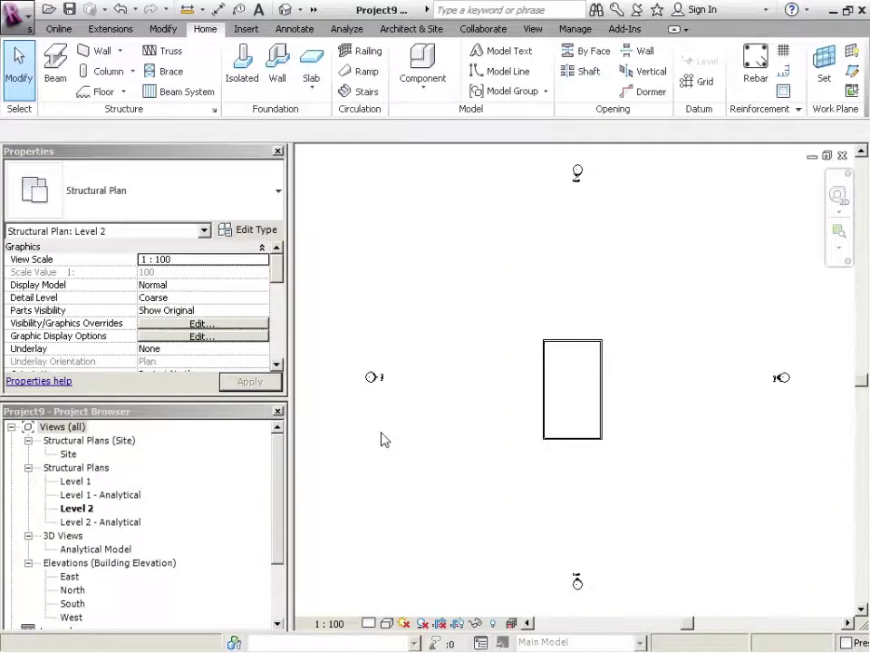
pyautogui.press('z')
pyautogui.press('z')
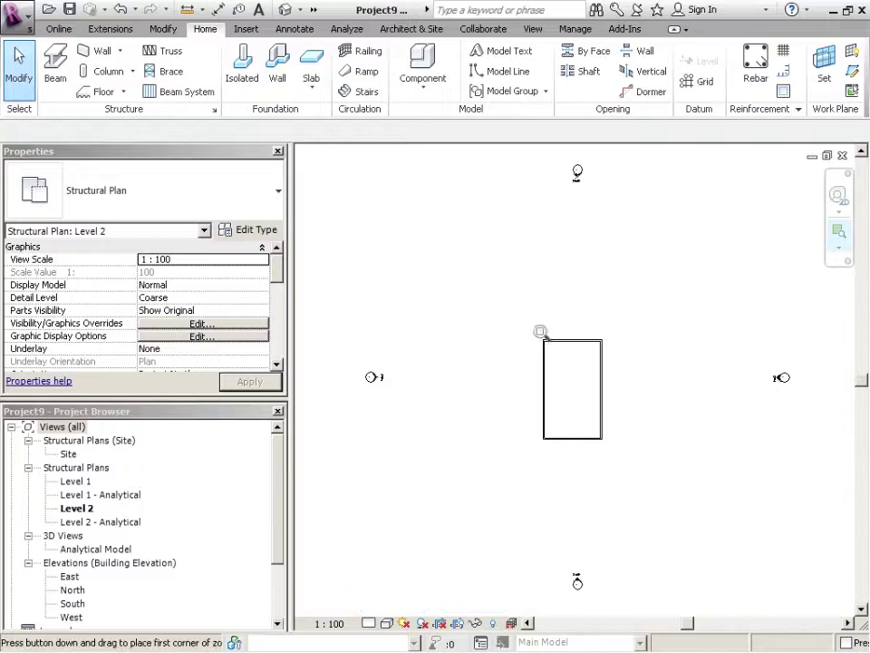
pyautogui.moveTo(540, 333); pyautogui.dragTo(572, 367)
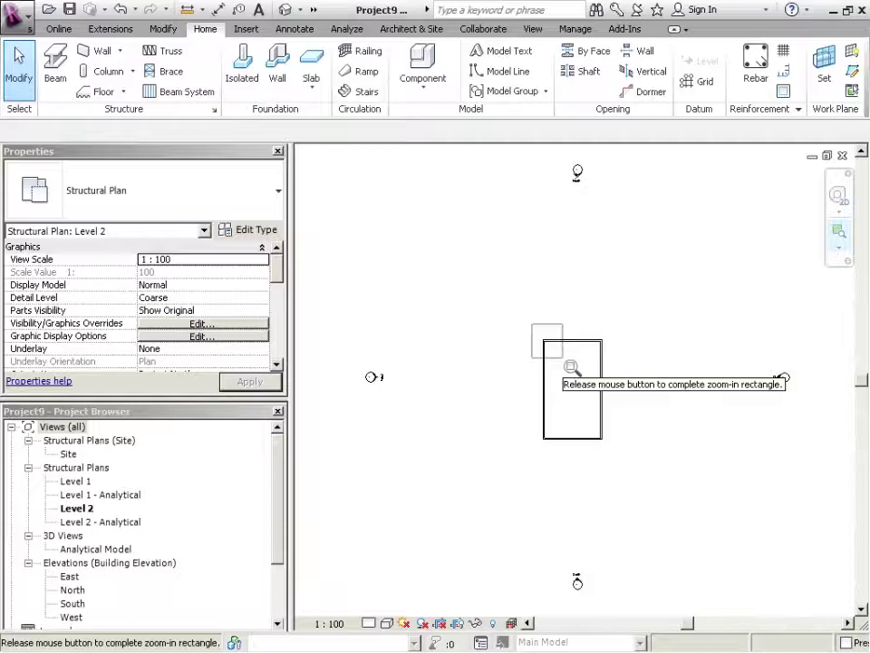
pyautogui.moveTo(572, 367); pyautogui.dragTo(564, 365)
# Step: Region-zoom closer into that corner, then fit the whole building back in view
pyautogui.press('z')
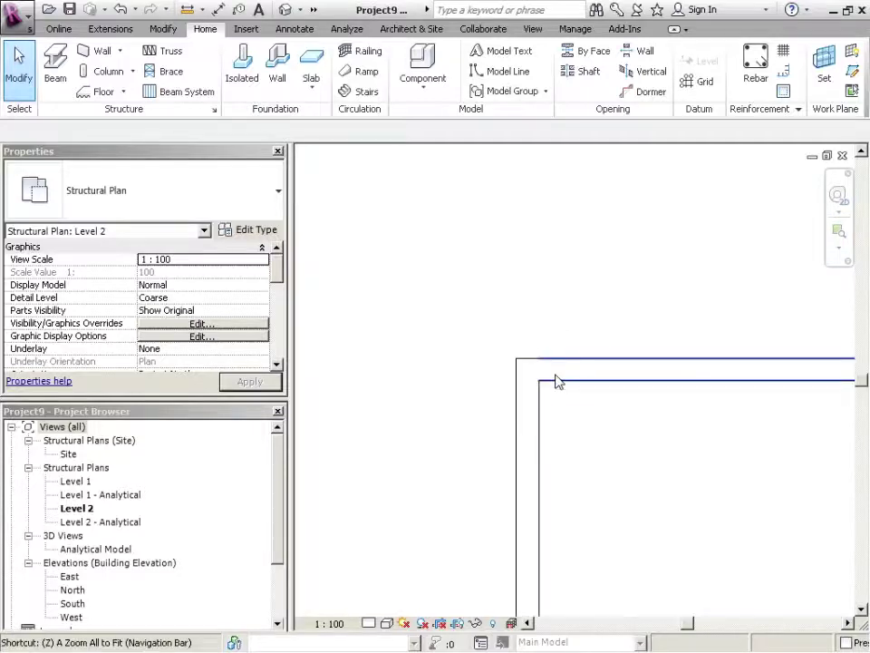
pyautogui.press('r')
pyautogui.moveTo(500, 344); pyautogui.dragTo(563, 422)
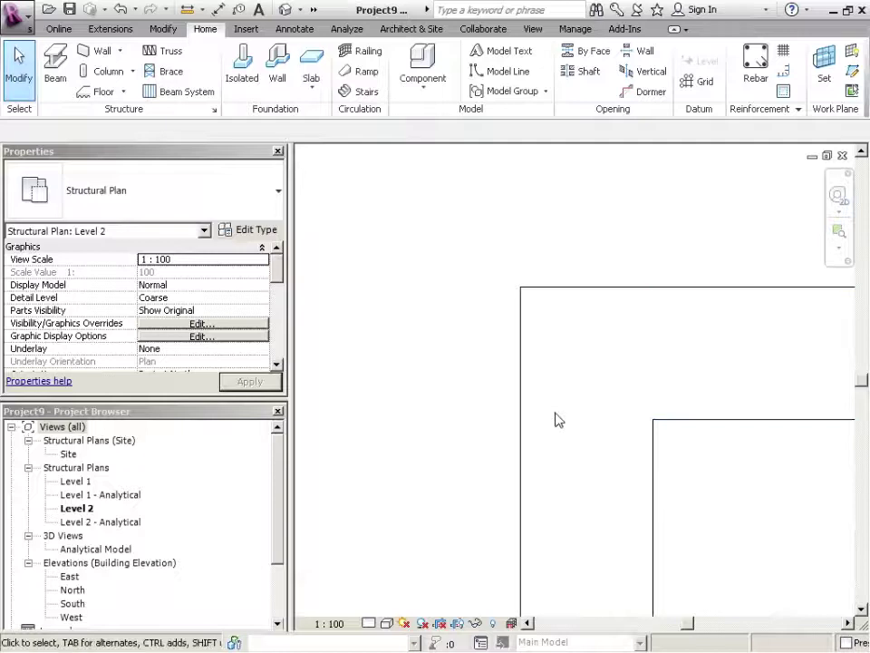
pyautogui.press('z')
pyautogui.press('f')
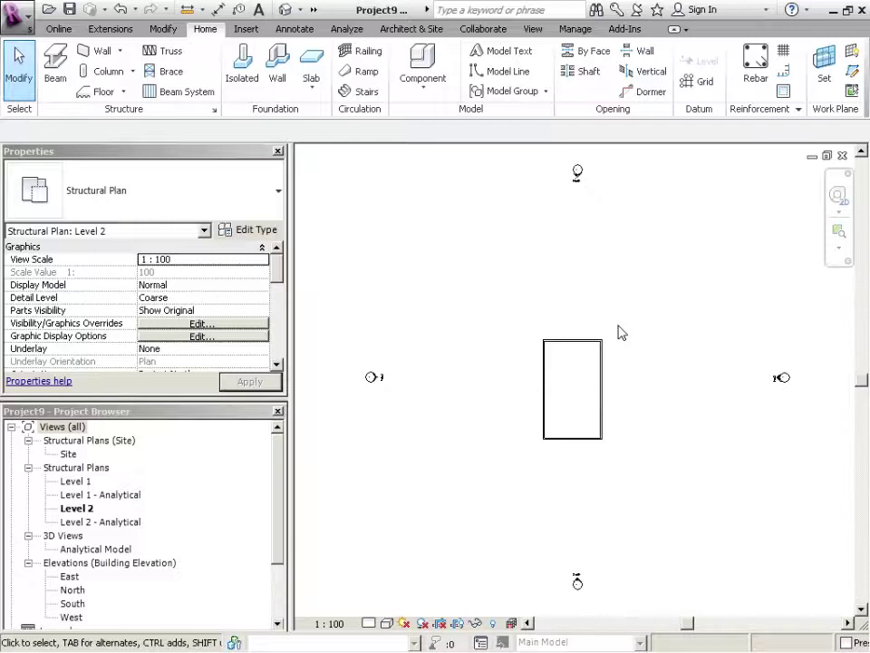
pyautogui.scroll(10, 601, 339)
pyautogui.moveTo(562, 394)
pyautogui.mouseDown(button='middle')
pyautogui.moveTo(546, 404)
pyautogui.moveTo(852, 440)
pyautogui.mouseUp(button='middle')
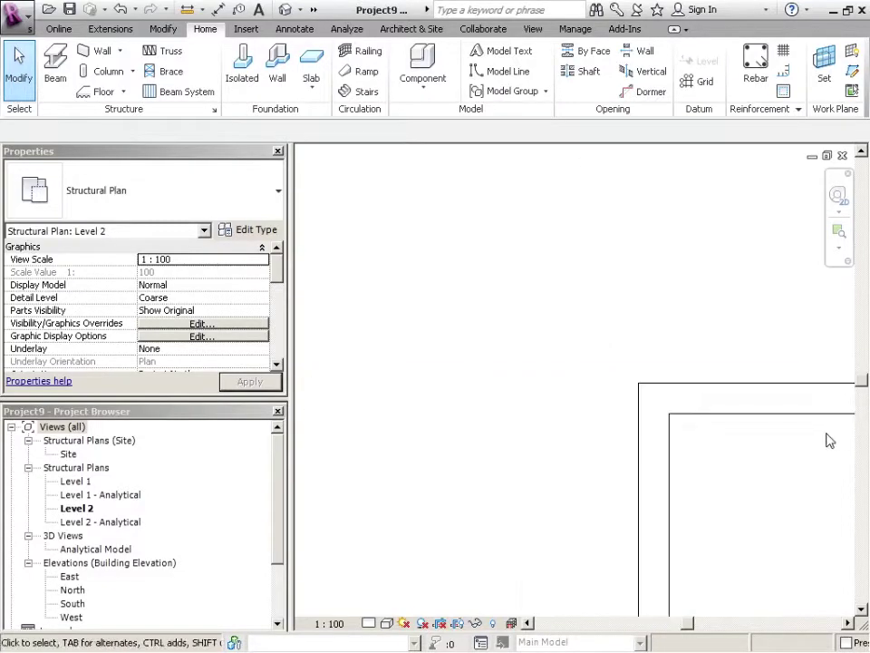
pyautogui.press('z')
pyautogui.press('p')
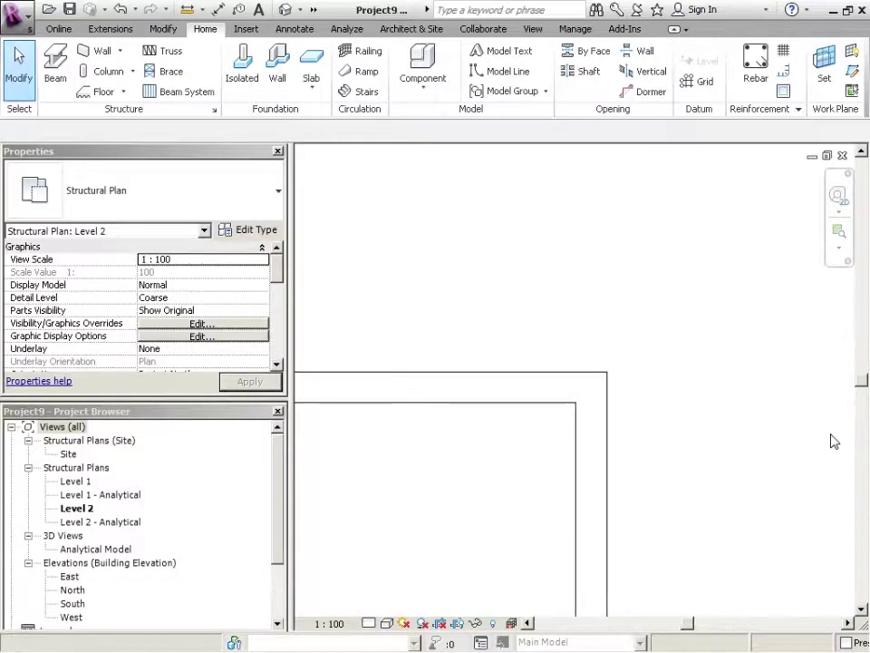
pyautogui.press('z')
pyautogui.press('a')
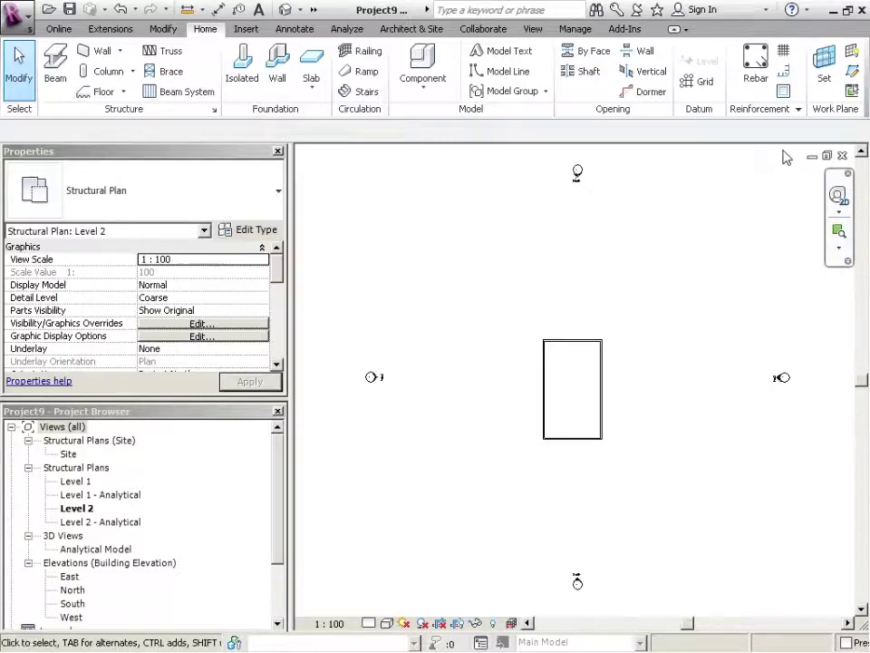
# Step: Browse the View tab's User Interface list and the zoom options menu
pyautogui.click(533, 29)
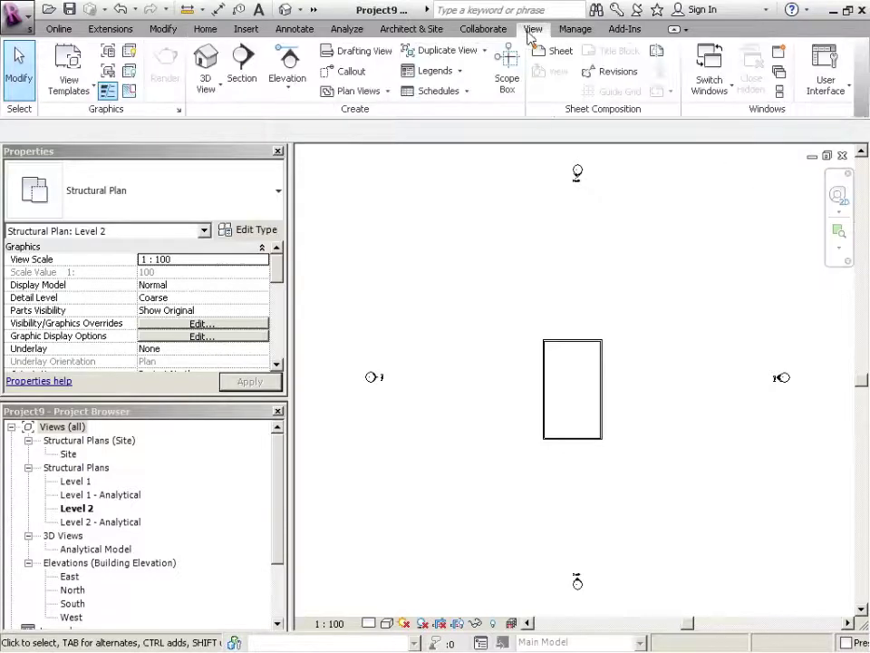
pyautogui.click(811, 102)
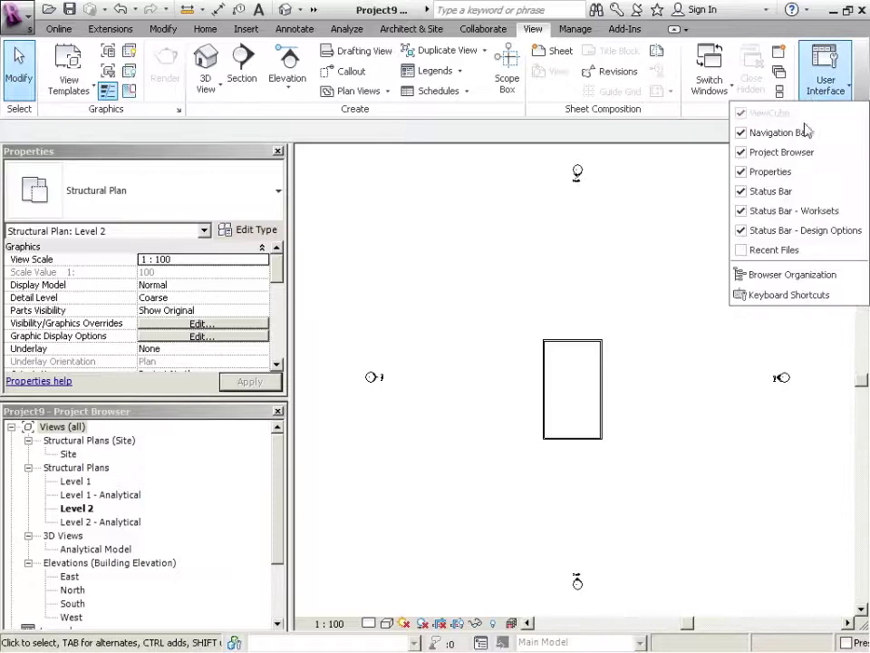
pyautogui.click(786, 311)
pyautogui.click(841, 253)
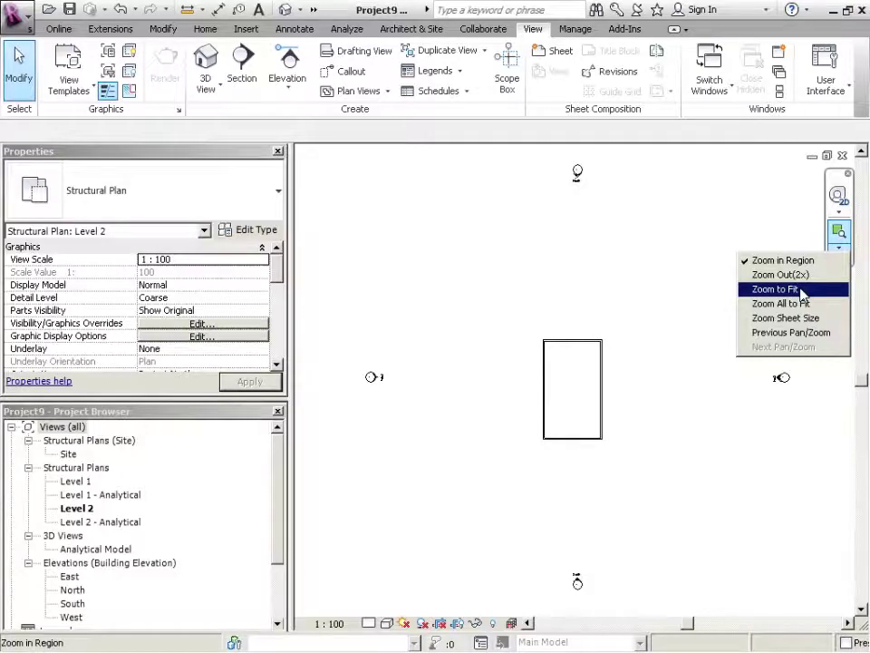
# Step: Zoom and pan the Level 2 plan with the 2D SteeringWheel, then close the wheel
pyautogui.click(837, 195)
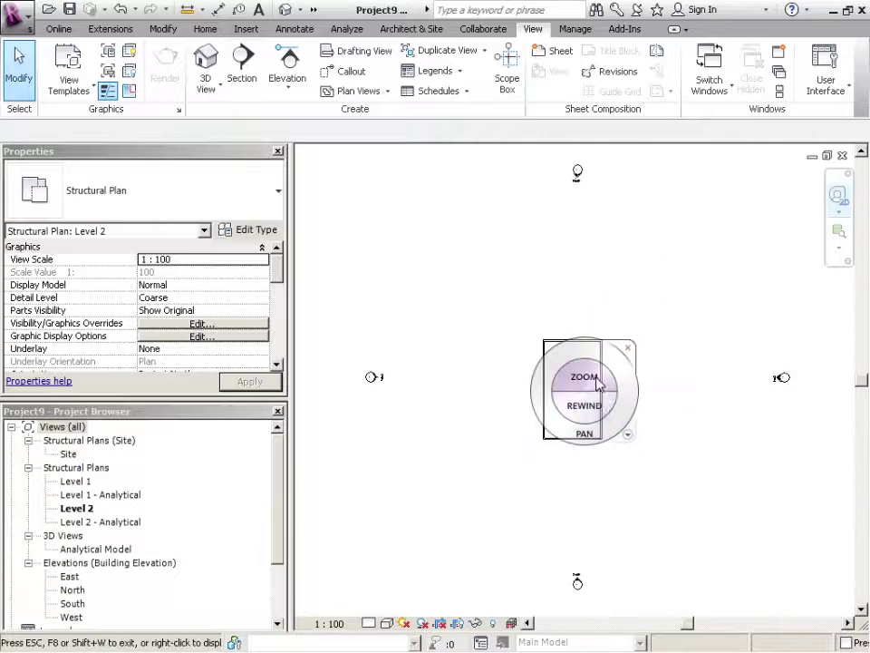
pyautogui.moveTo(589, 337)
pyautogui.mouseDown()
pyautogui.moveTo(593, 321)
pyautogui.moveTo(588, 413)
pyautogui.mouseUp()
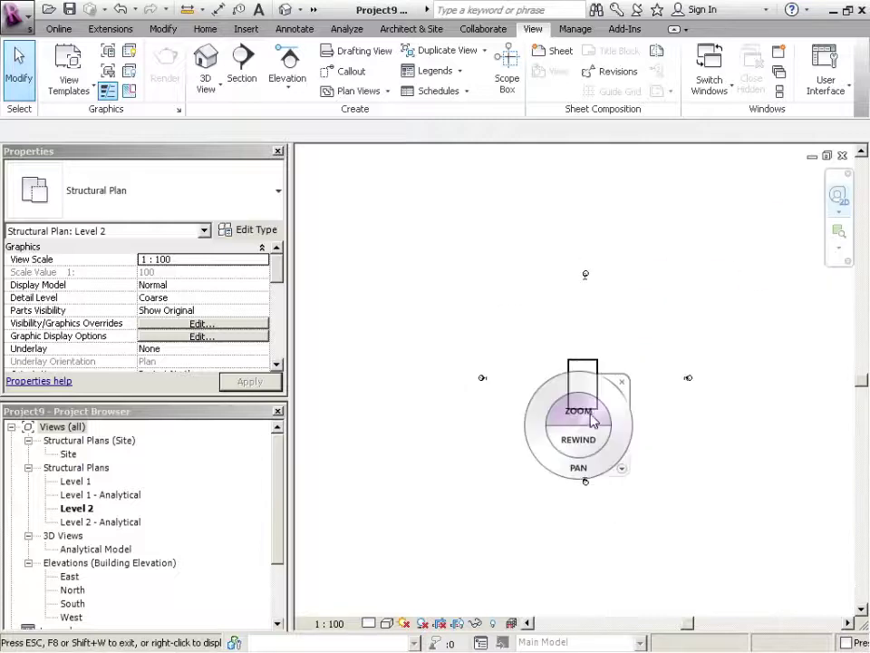
pyautogui.moveTo(577, 467)
pyautogui.mouseDown()
pyautogui.moveTo(670, 427)
pyautogui.moveTo(594, 465)
pyautogui.mouseUp()
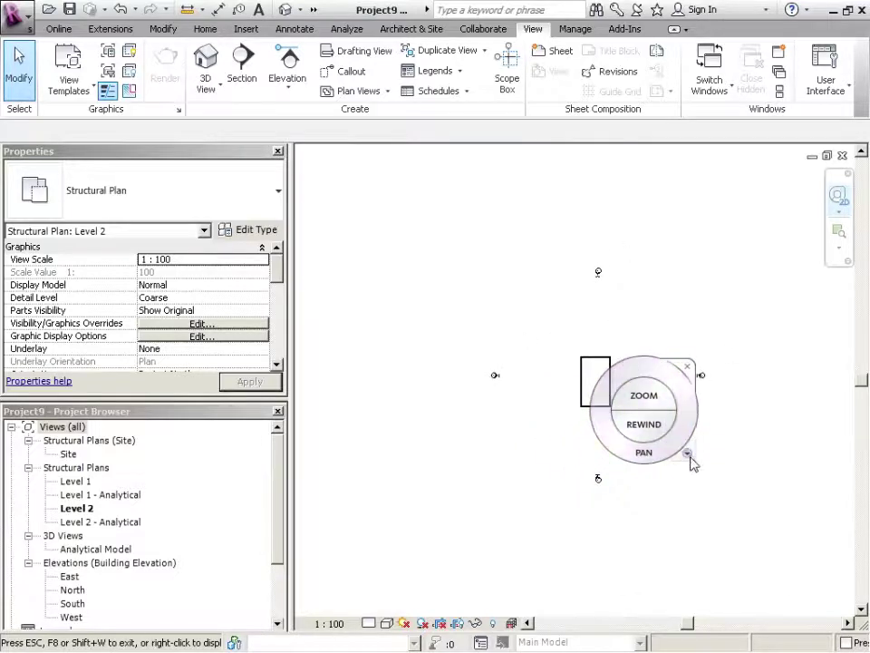
pyautogui.click(687, 452)
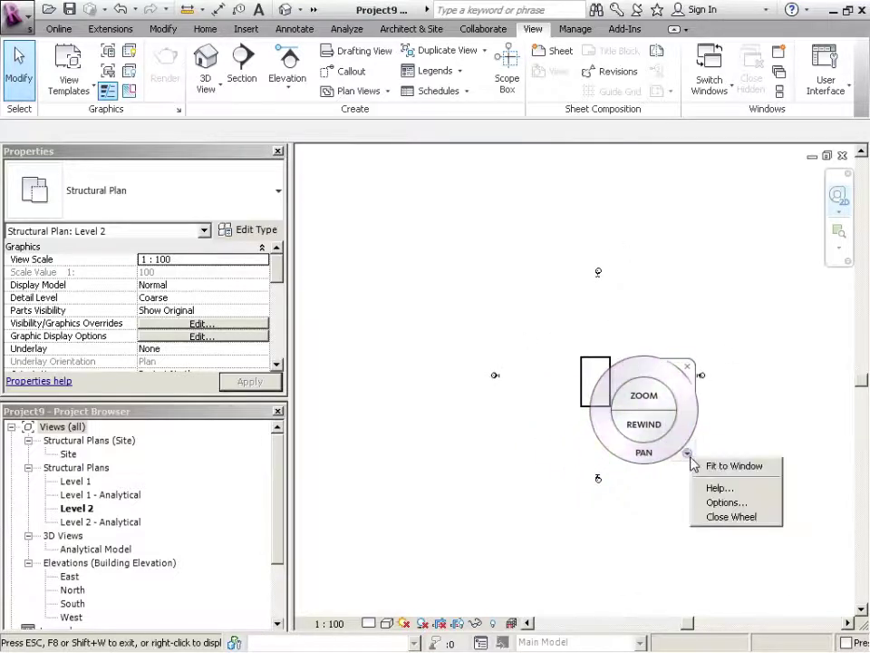
pyautogui.click(689, 369)
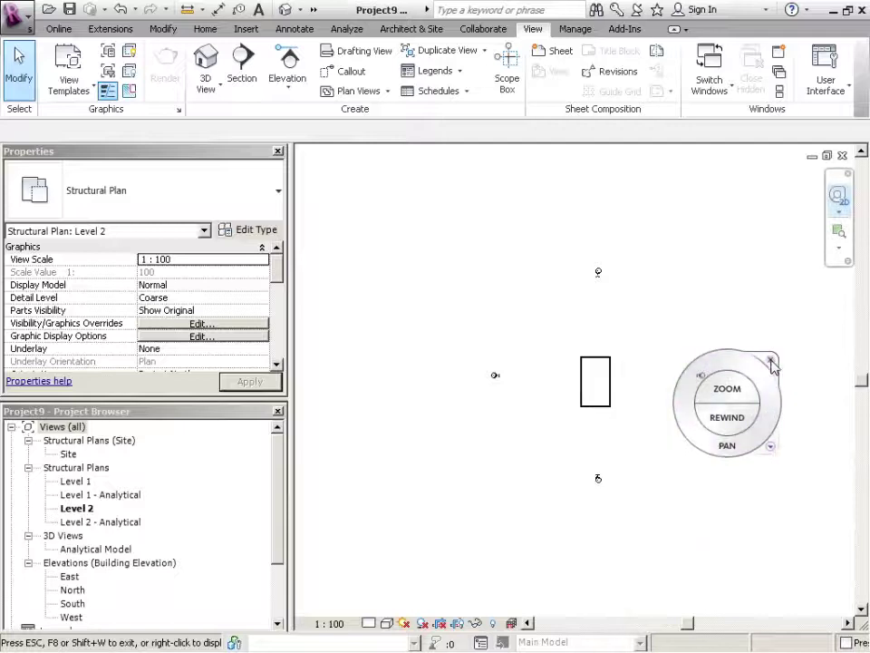
pyautogui.click(715, 360)
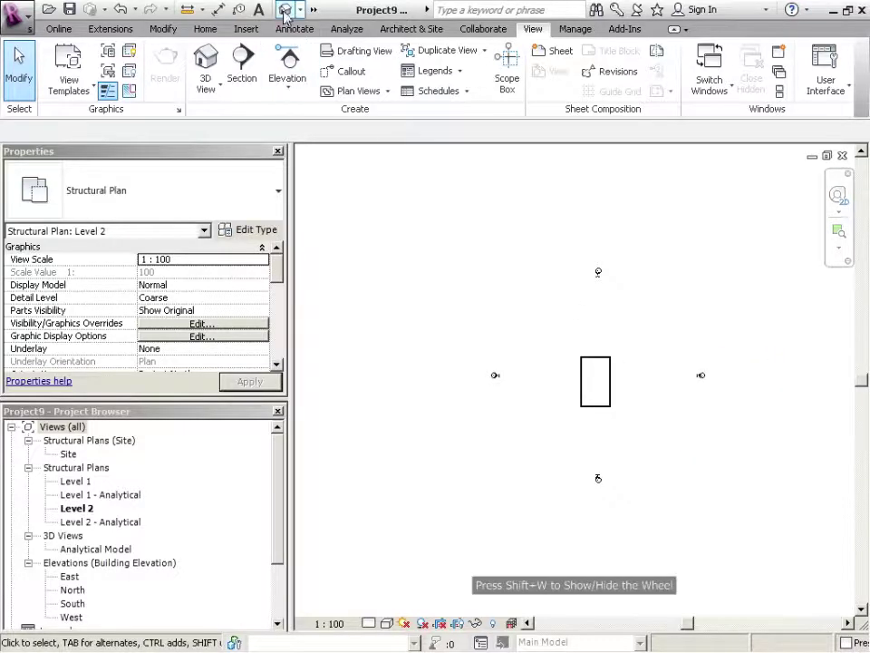
# Step: Open the default 3D view and orbit the wall box through its right side
pyautogui.click(285, 9)
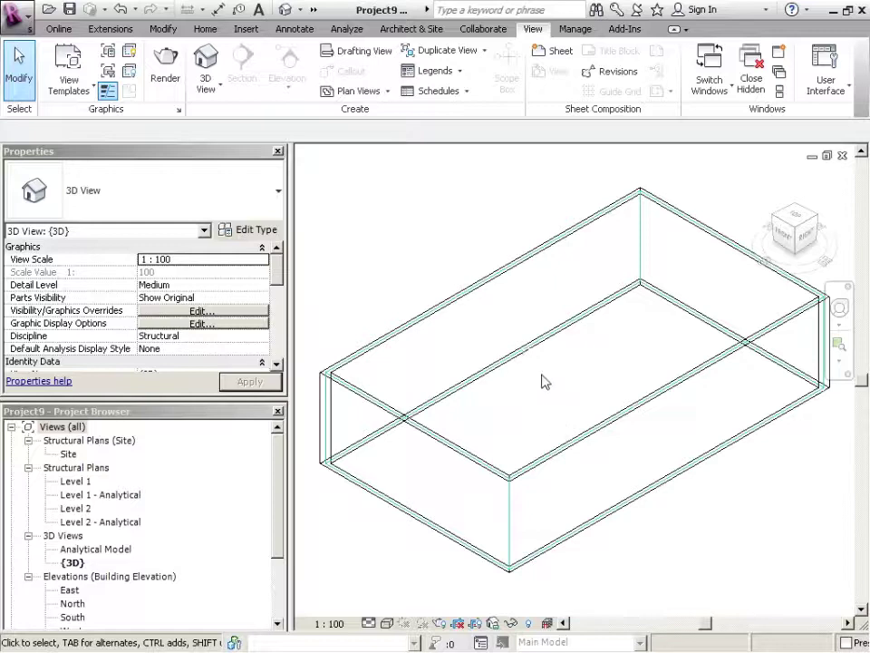
pyautogui.scroll(-2, 546, 381)
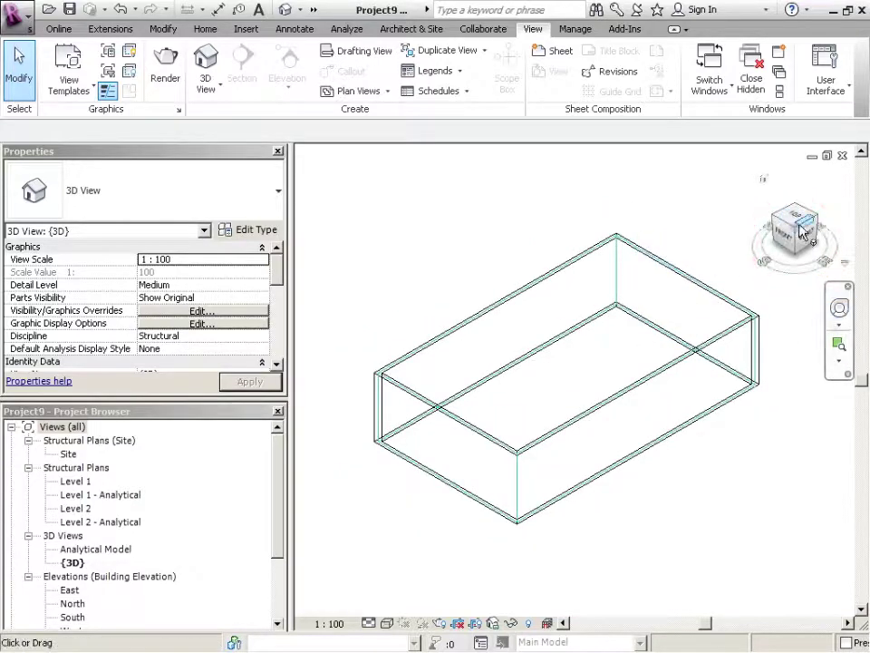
pyautogui.moveTo(796, 233); pyautogui.dragTo(794, 223)
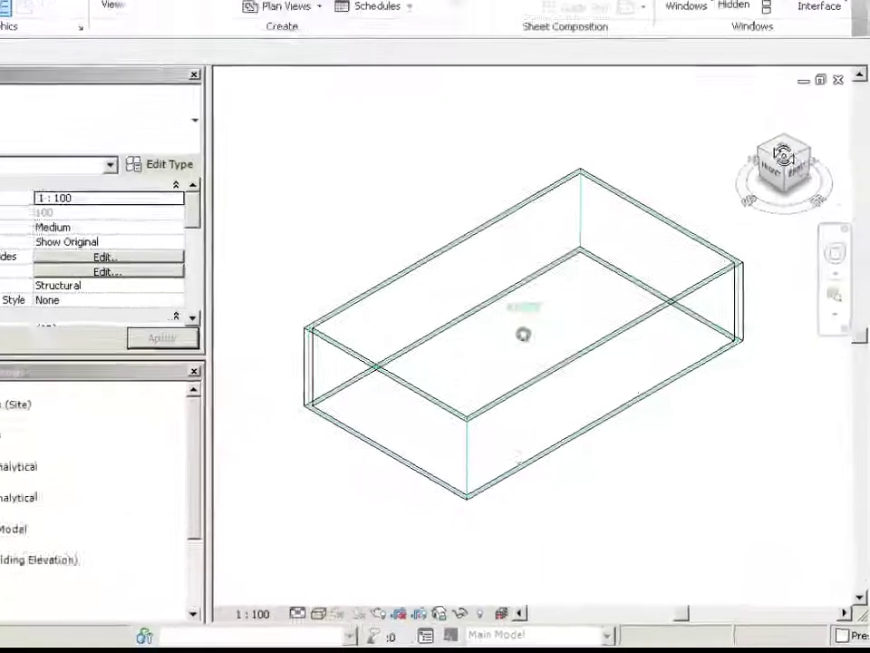
pyautogui.moveTo(782, 156); pyautogui.dragTo(785, 162)
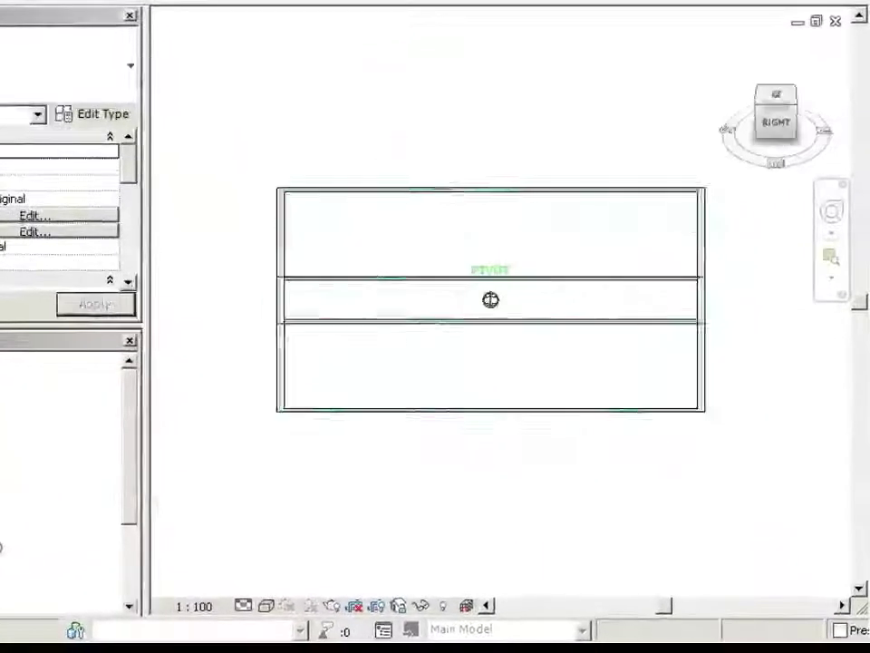
# Step: View the box from top, front and isometric via the ViewCube, then orbit to top-front-right
pyautogui.click(772, 104)
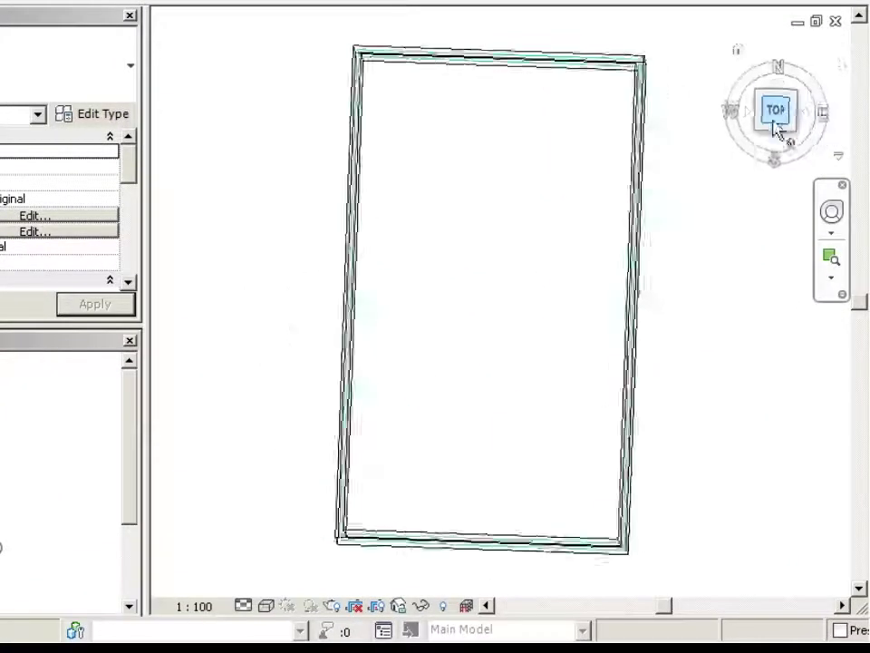
pyautogui.click(777, 148)
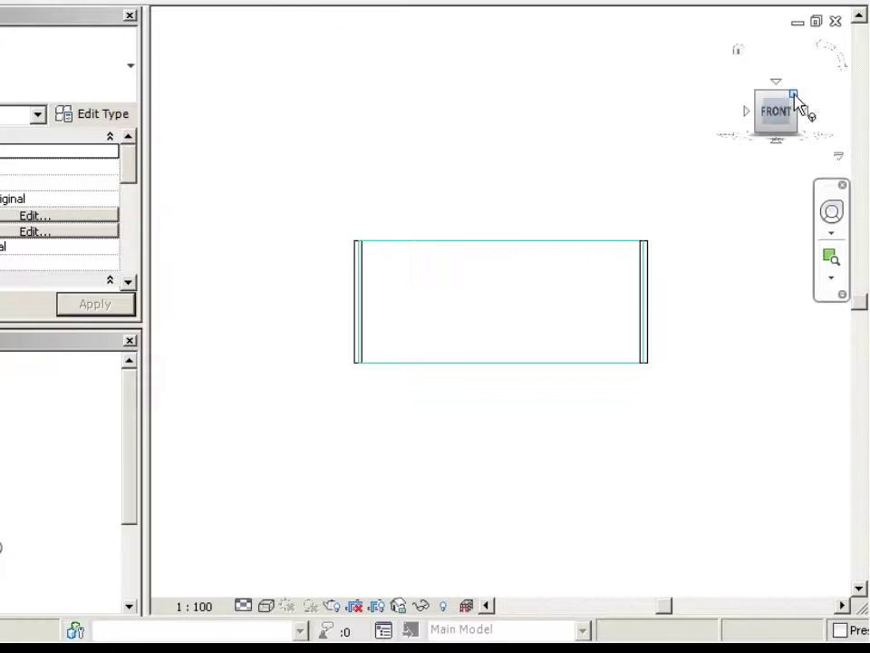
pyautogui.click(797, 102)
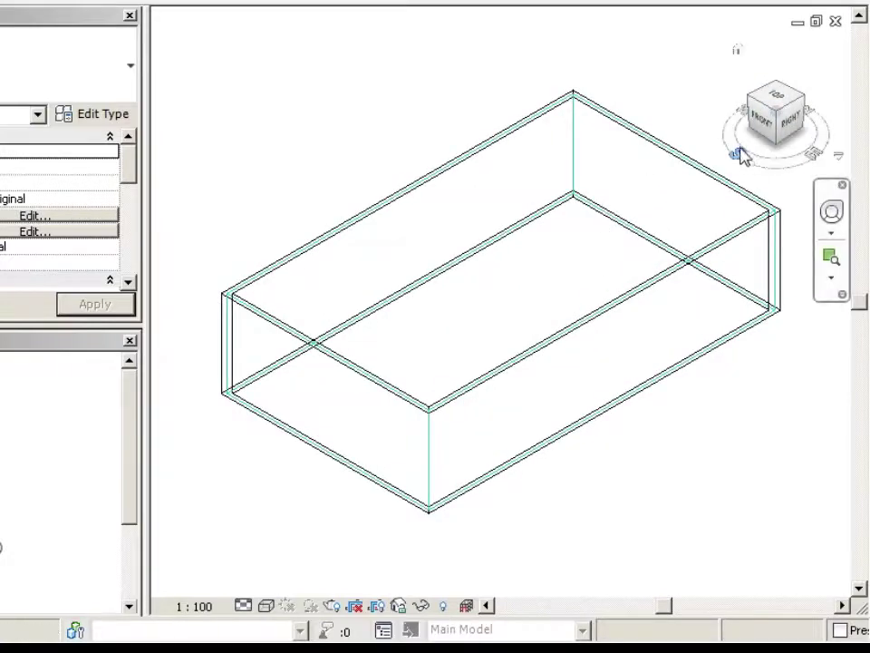
pyautogui.moveTo(741, 156); pyautogui.dragTo(670, 163)
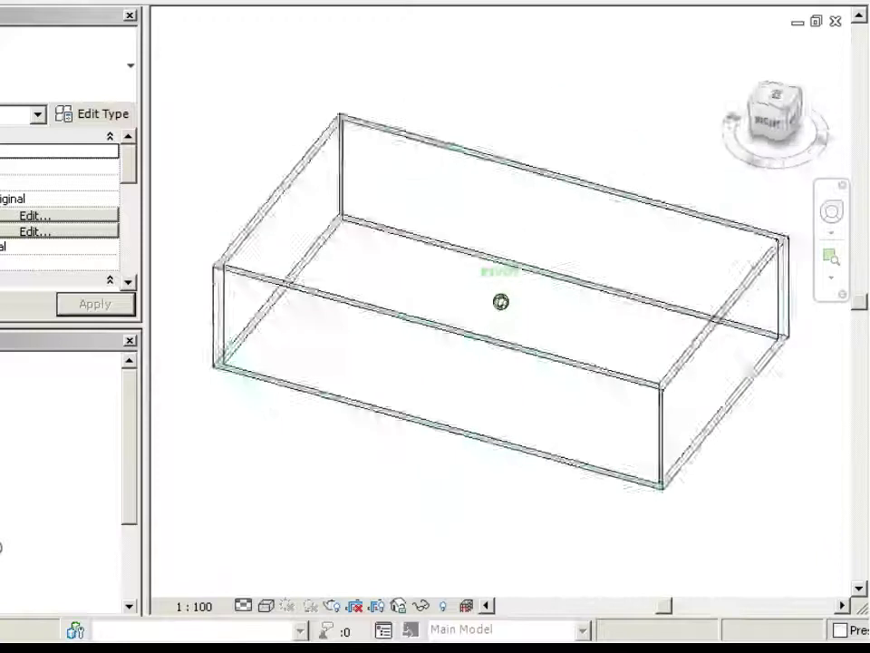
pyautogui.moveTo(671, 163); pyautogui.dragTo(634, 172)
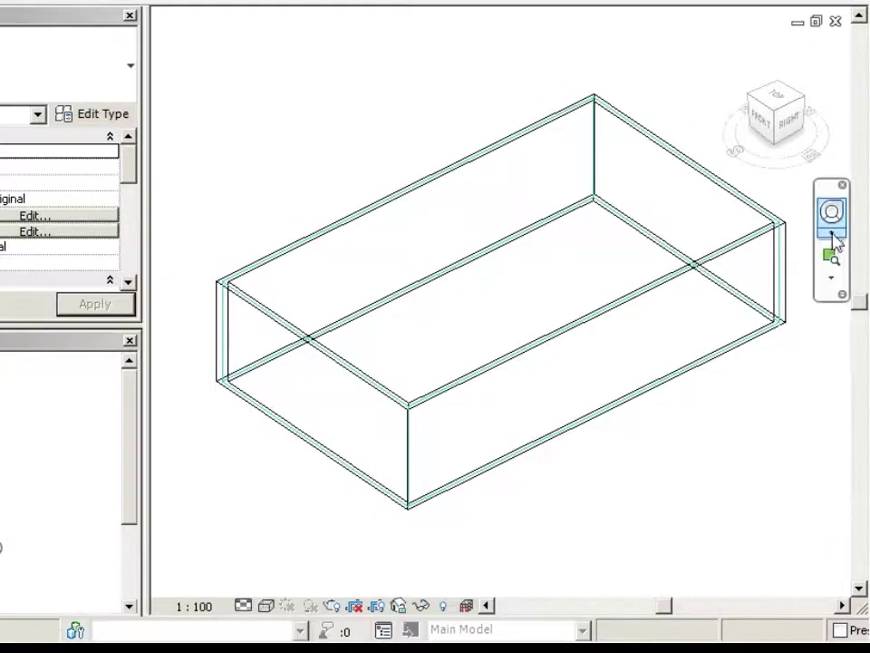
pyautogui.click(831, 232)
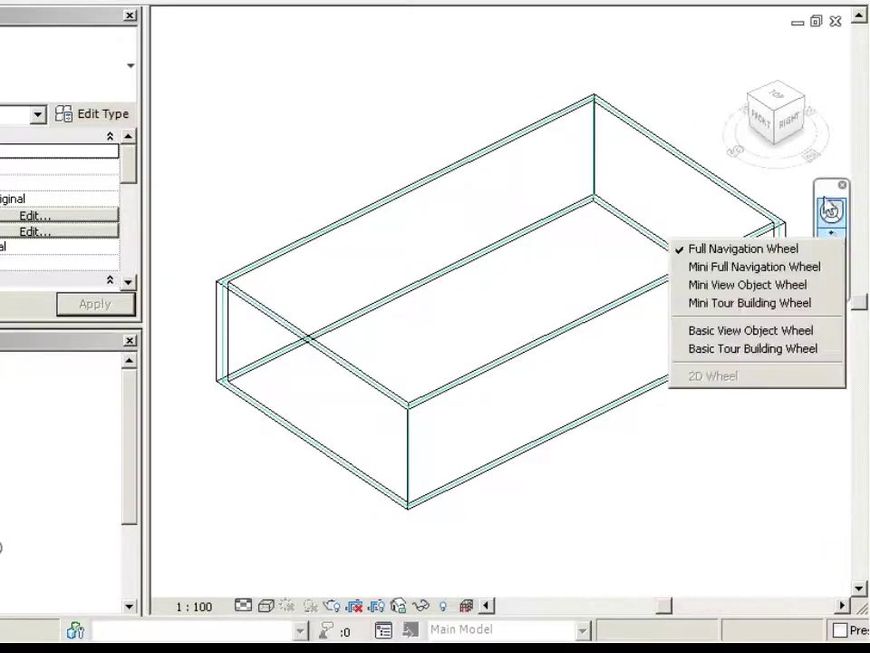
pyautogui.click(832, 214)
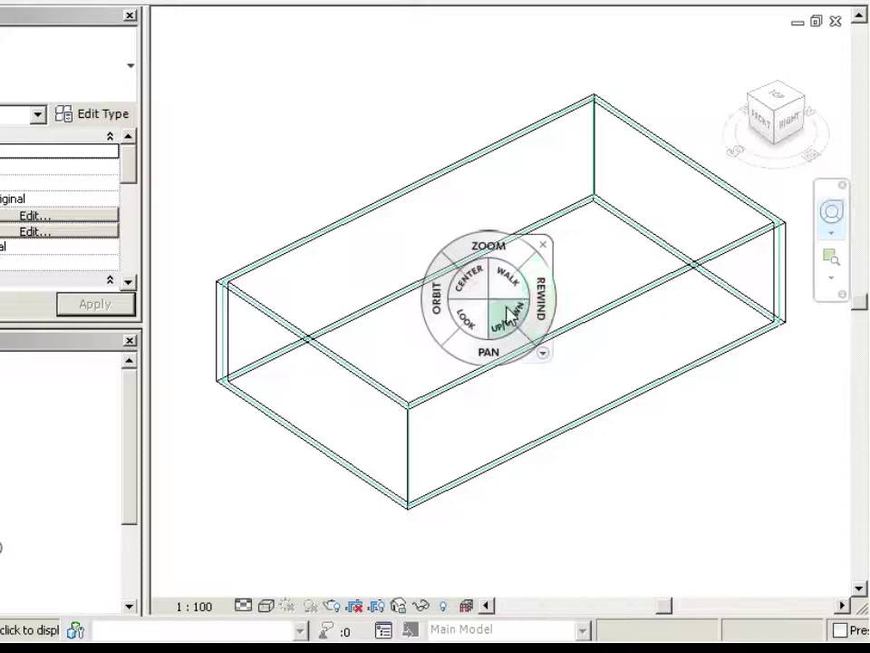
pyautogui.click(557, 234)
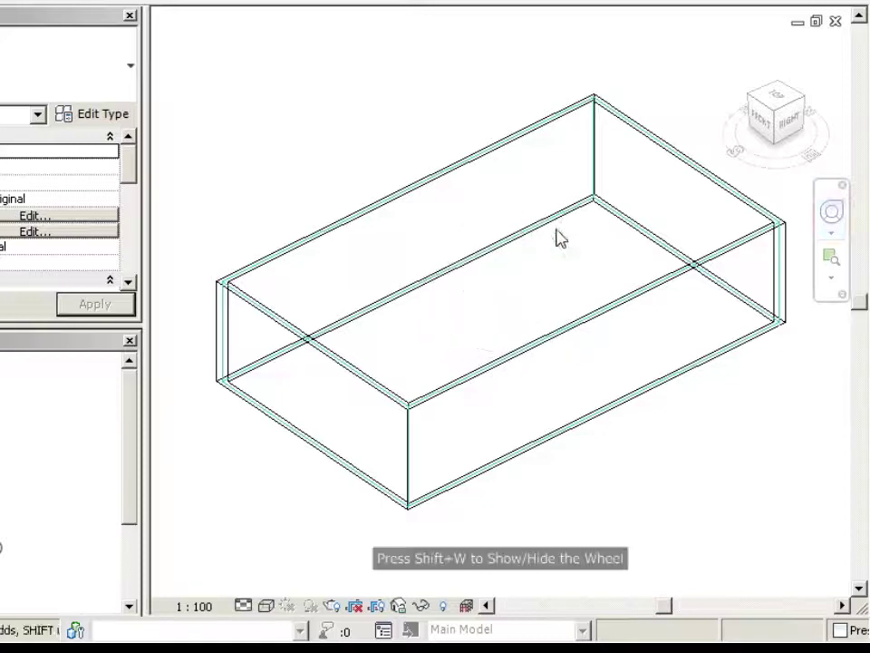
pyautogui.click(834, 284)
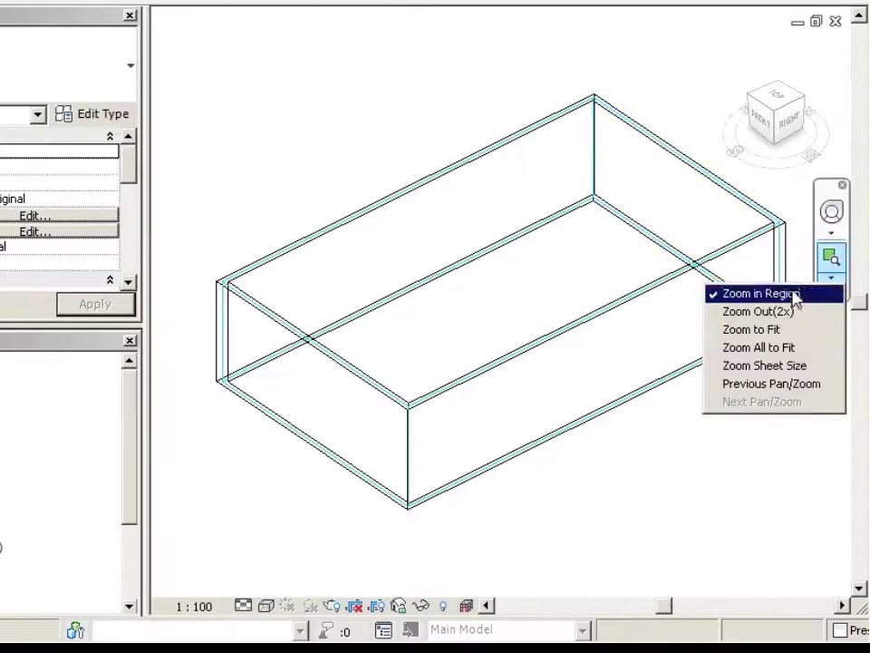
pyautogui.click(785, 468)
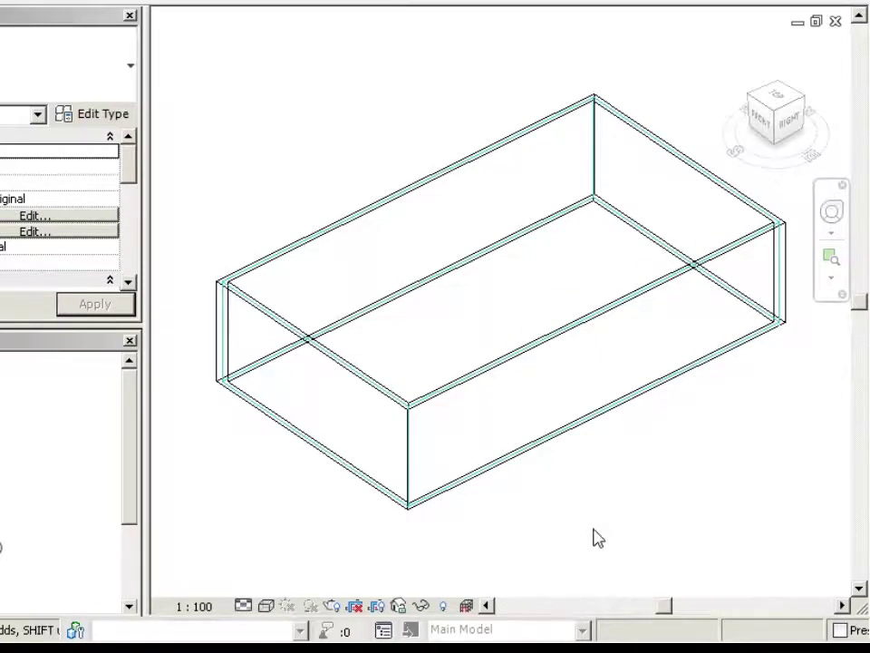
# Step: Orbit to a low side angle and draw a short wall from the box's front corner
pyautogui.moveTo(778, 149)
pyautogui.mouseDown()
pyautogui.moveTo(752, 181)
pyautogui.moveTo(761, 150)
pyautogui.mouseUp()
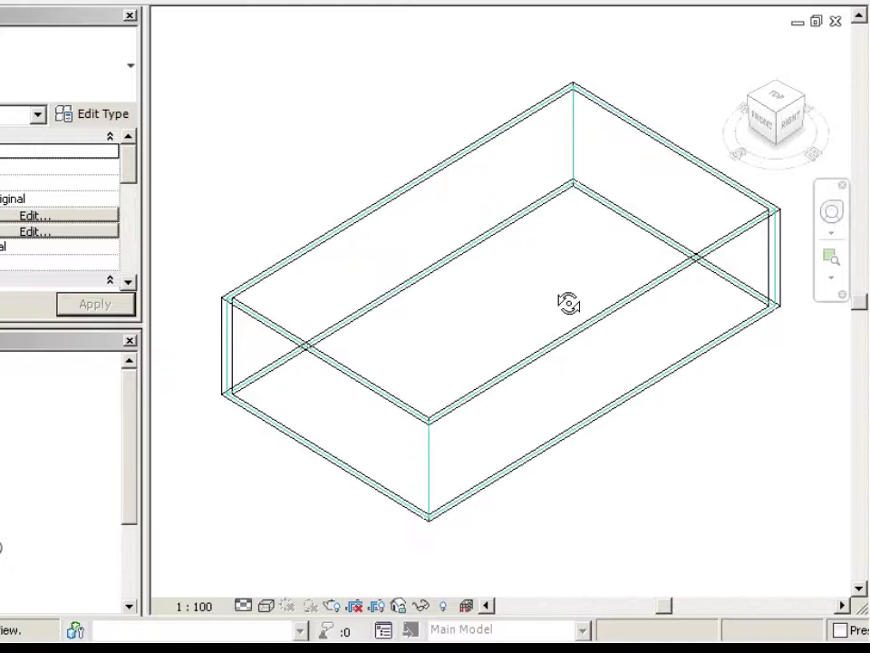
pyautogui.moveTo(568, 303)
pyautogui.keyDown('shift'); pyautogui.mouseDown(button='middle')
pyautogui.moveTo(410, 291)
pyautogui.moveTo(330, 171)
pyautogui.moveTo(547, 129)
pyautogui.moveTo(548, 269)
pyautogui.mouseUp(button='middle'); pyautogui.keyUp('shift')
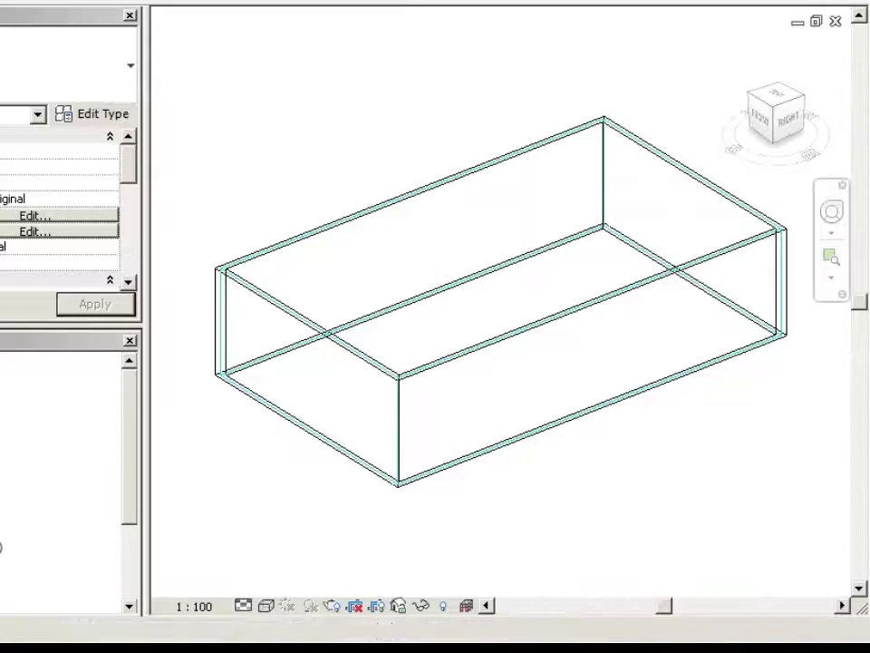
pyautogui.click(432, 466)
pyautogui.click(429, 471)
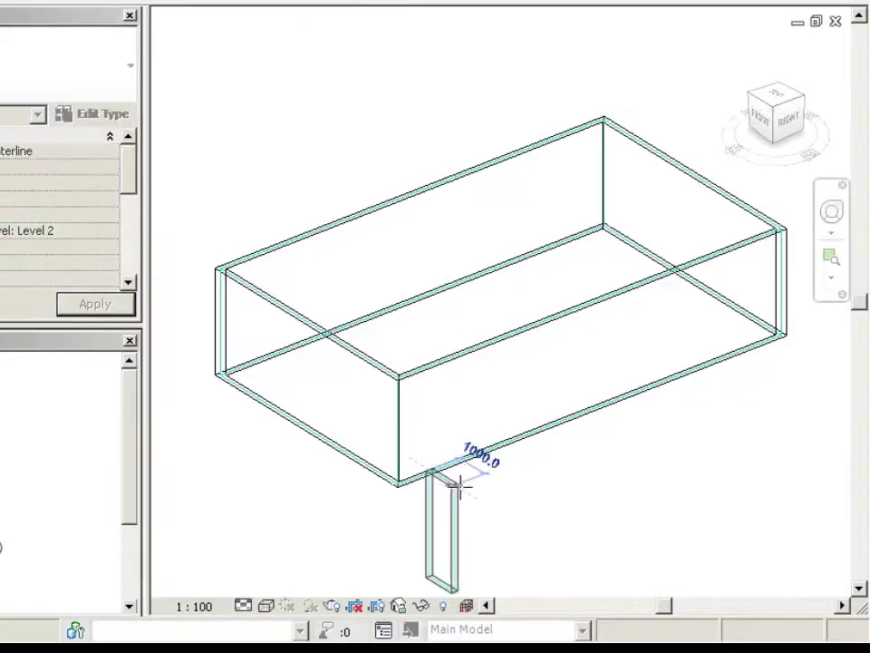
pyautogui.click(453, 479)
pyautogui.press('Escape')
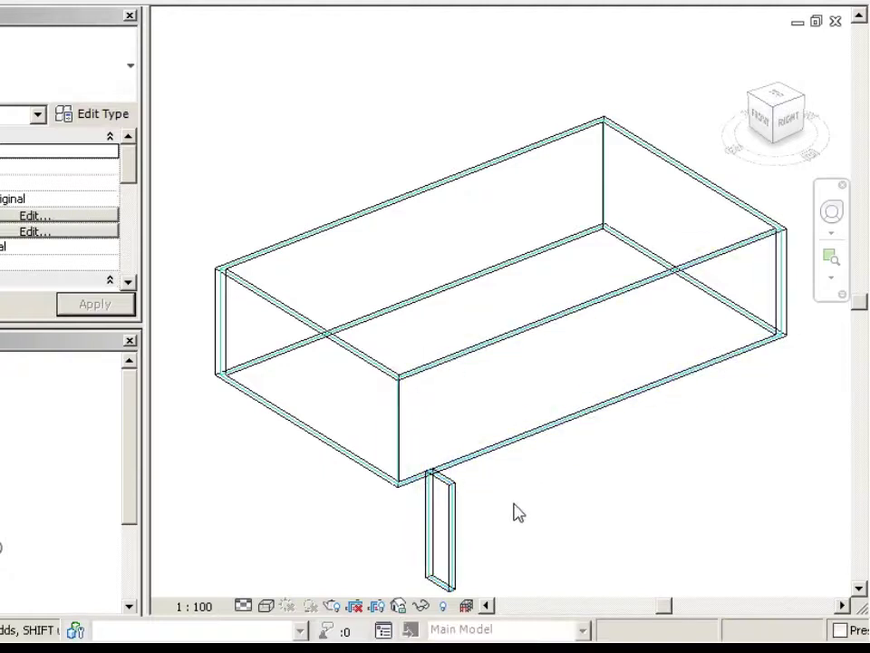
# Step: Zoom in and orbit around the short wall, selecting it to check its dimensions
pyautogui.scroll(2, 444, 581)
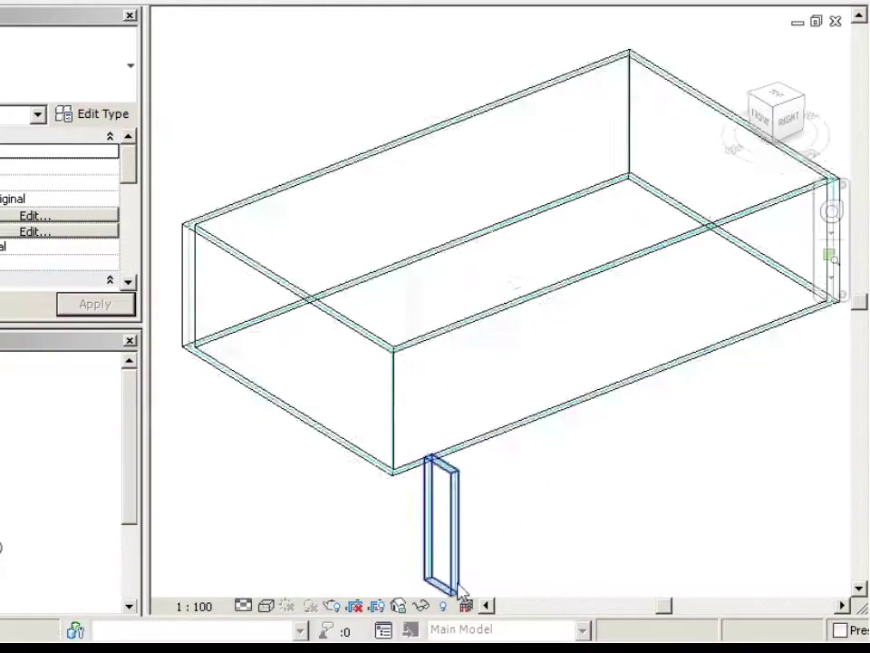
pyautogui.scroll(2, 444, 580)
pyautogui.scroll(2, 448, 579)
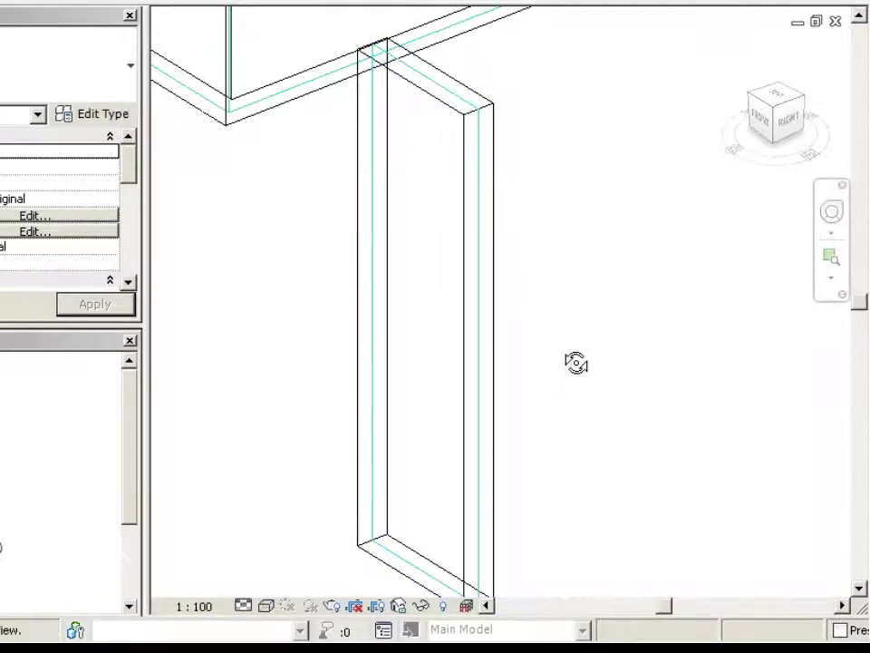
pyautogui.moveTo(577, 363)
pyautogui.keyDown('shift'); pyautogui.mouseDown(button='middle')
pyautogui.moveTo(540, 396)
pyautogui.moveTo(417, 408)
pyautogui.moveTo(481, 394)
pyautogui.moveTo(564, 342)
pyautogui.moveTo(578, 362)
pyautogui.mouseUp(button='middle'); pyautogui.keyUp('shift')
pyautogui.click(521, 348)
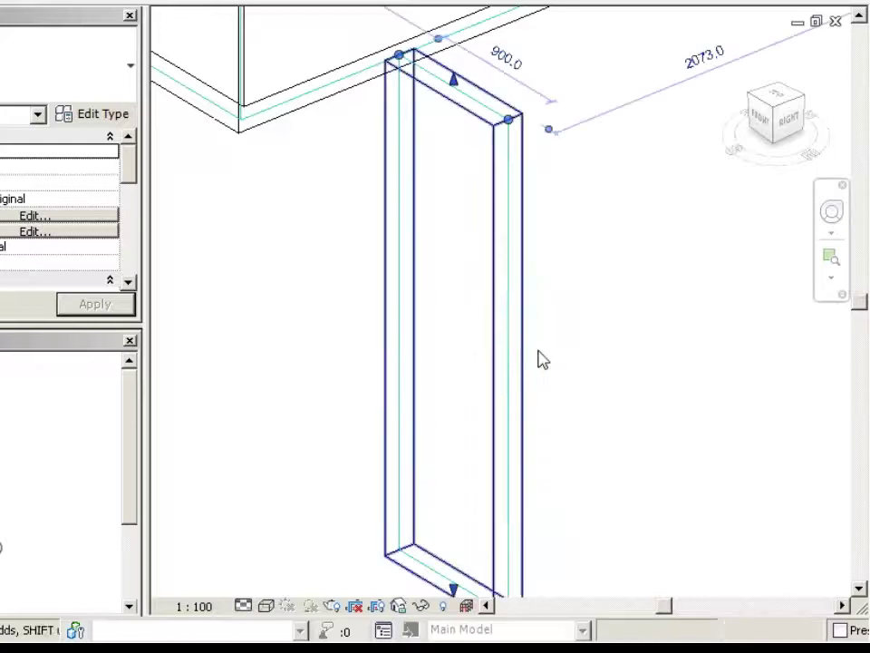
pyautogui.scroll(-1, 540, 360)
pyautogui.moveTo(616, 351)
pyautogui.keyDown('shift'); pyautogui.mouseDown(button='middle')
pyautogui.moveTo(584, 369)
pyautogui.moveTo(361, 348)
pyautogui.moveTo(680, 354)
pyautogui.moveTo(479, 350)
pyautogui.moveTo(634, 377)
pyautogui.moveTo(633, 402)
pyautogui.mouseUp(button='middle'); pyautogui.keyUp('shift')
pyautogui.click(564, 378)
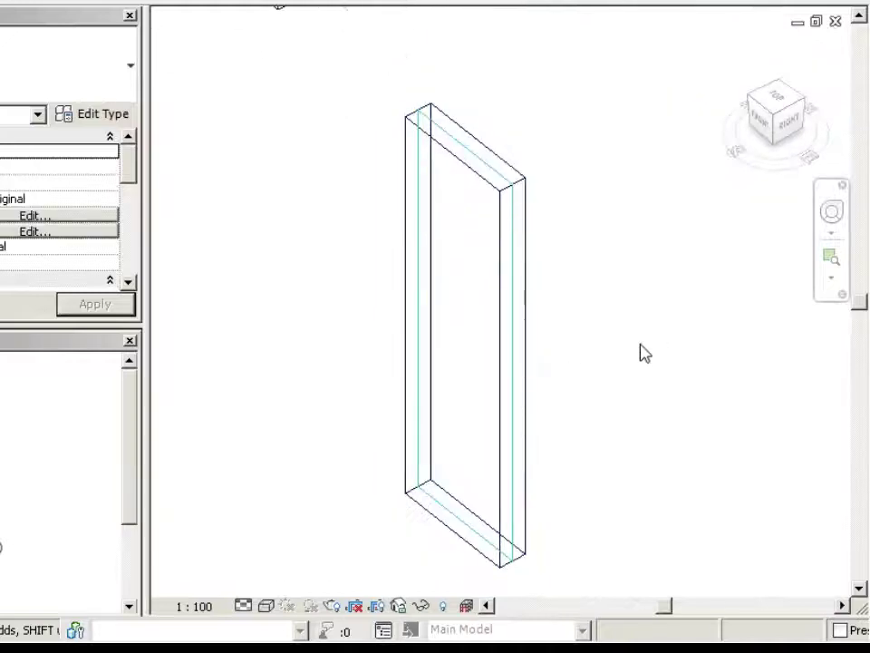
# Step: Zoom to fit the whole model and close the 3D view window
pyautogui.press('z')
pyautogui.press('f')
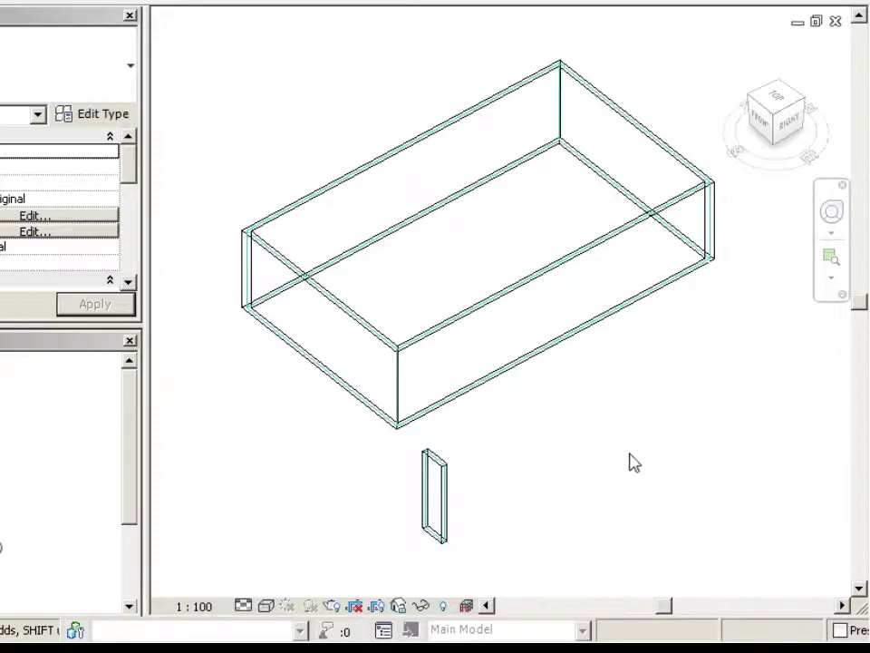
pyautogui.click(835, 21)
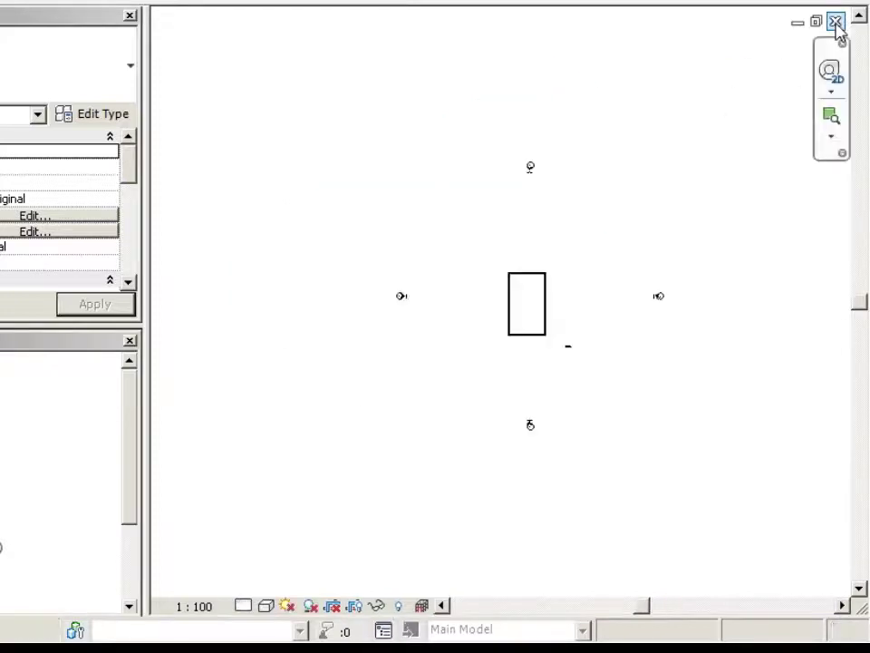